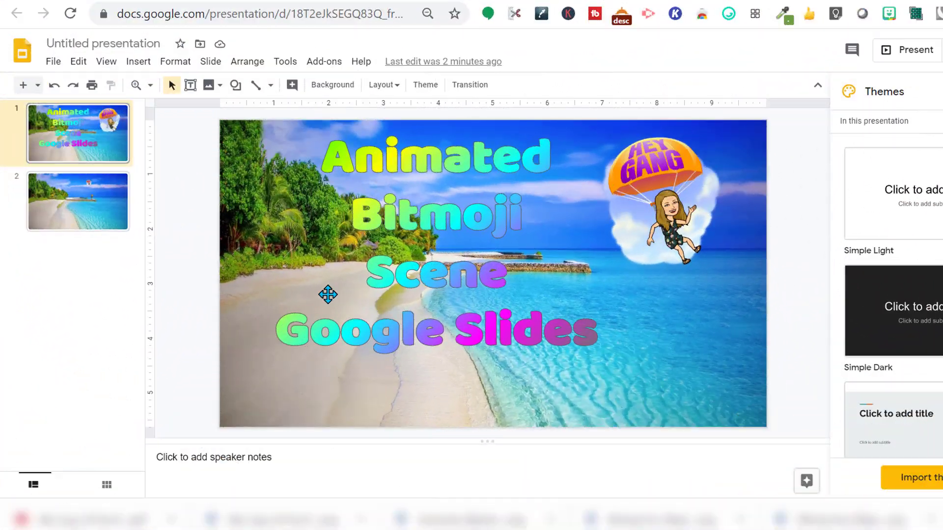
Go to slide 2, the beach scene with the parachuting and pier Bitmoji figures.
click(89, 195)
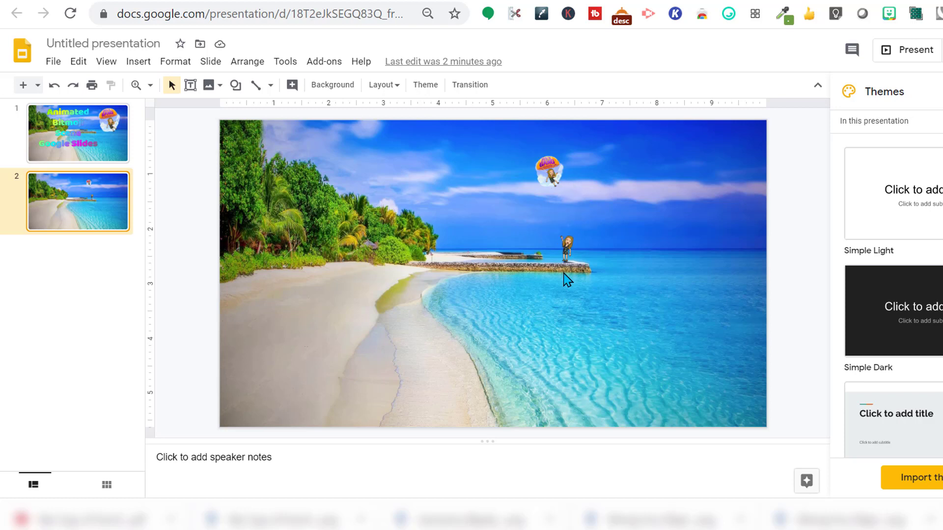
Copy the whale Bitmoji from the search results, paste it onto slide 2, and place it beside the pier.
click(890, 14)
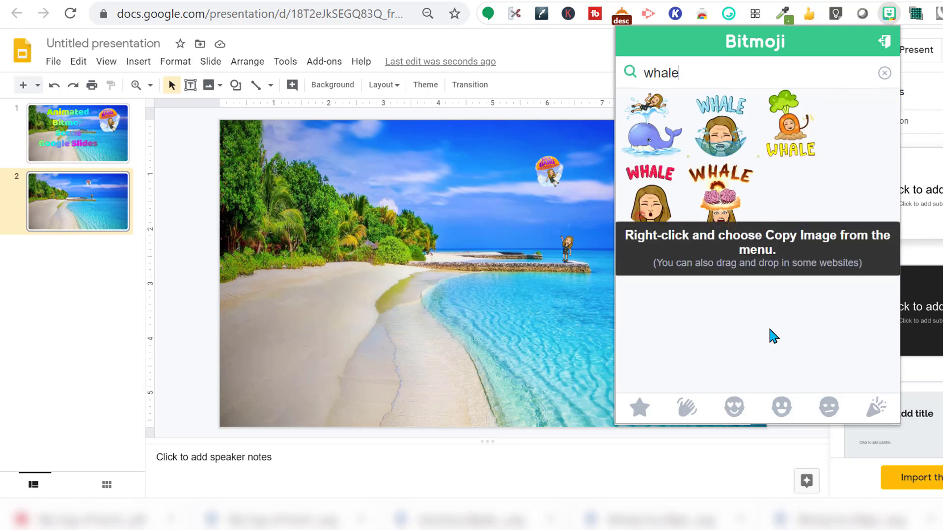
right_click(656, 147)
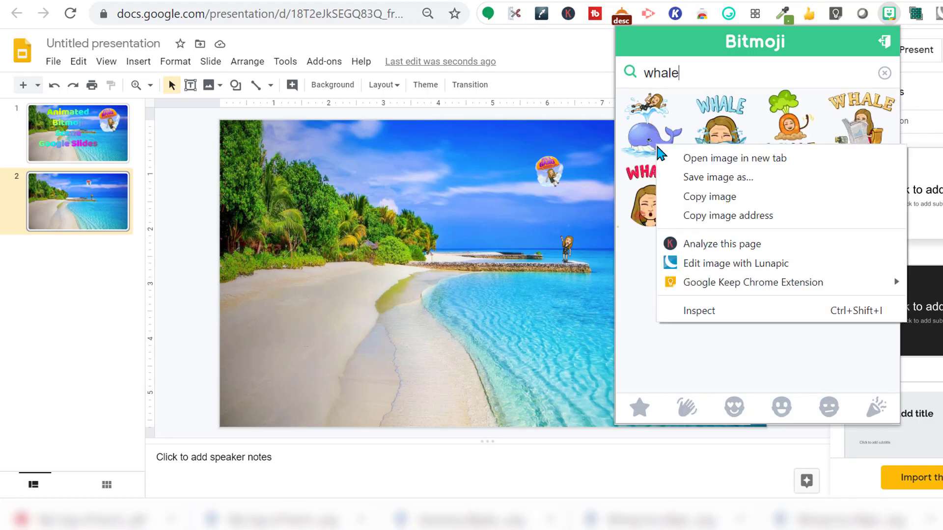
click(688, 196)
right_click(542, 298)
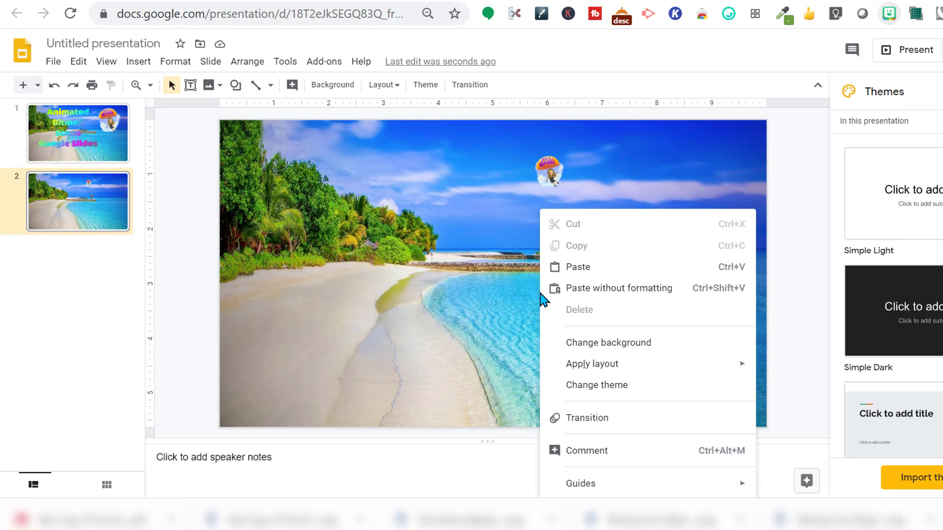
click(589, 268)
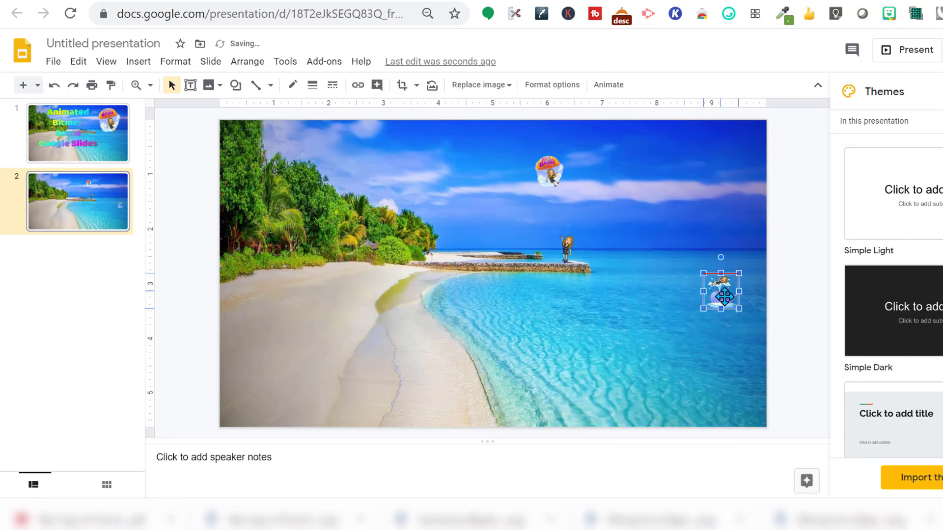
drag(725, 296, 634, 270)
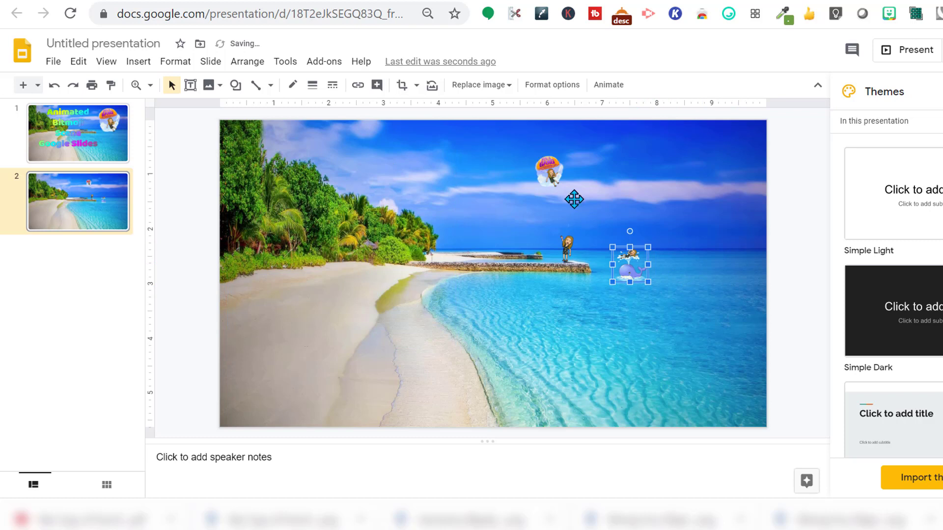
drag(624, 271, 600, 275)
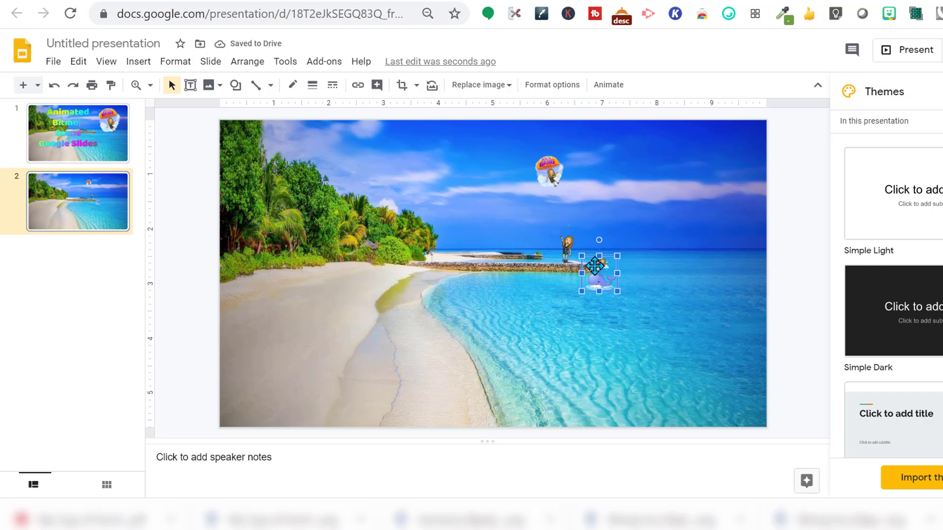
Enlarge the whale slightly and shrink the standing Bitmoji on the pier for depth.
drag(617, 252, 621, 249)
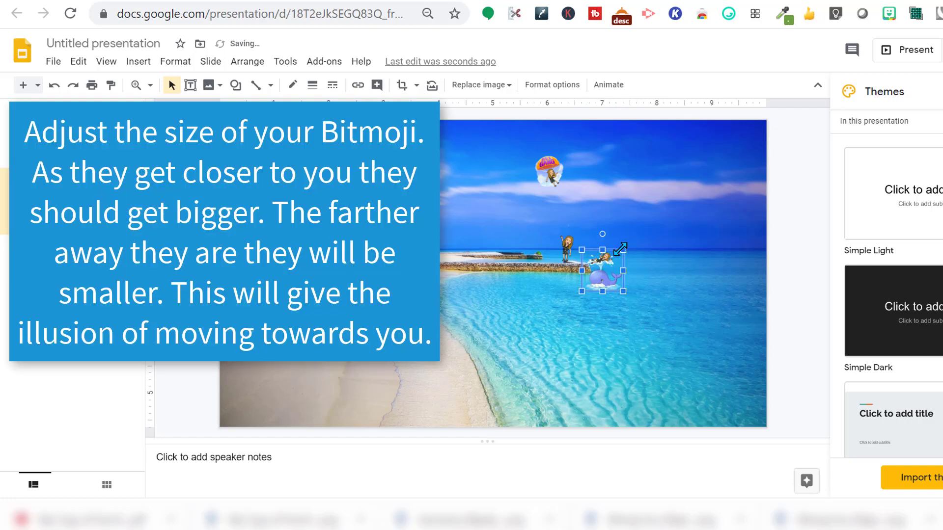
click(563, 241)
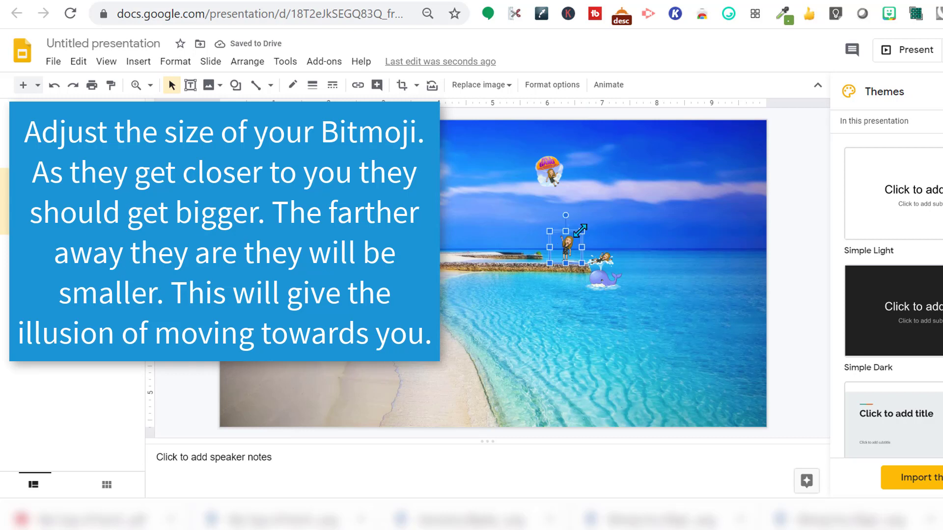
drag(580, 231, 576, 235)
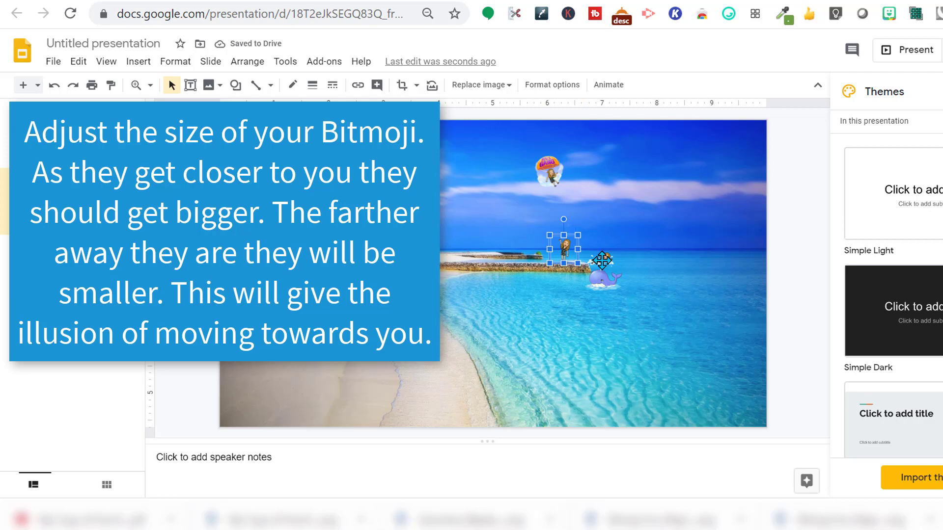
click(545, 165)
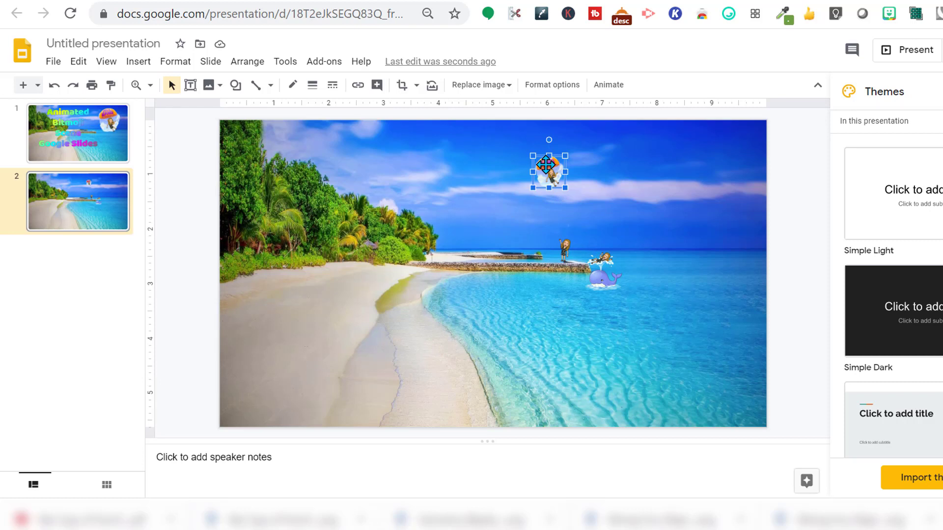
Duplicate the parachuting Bitmoji three times, placing each copy lower toward the pier.
key(ctrl+d)
drag(557, 183, 557, 189)
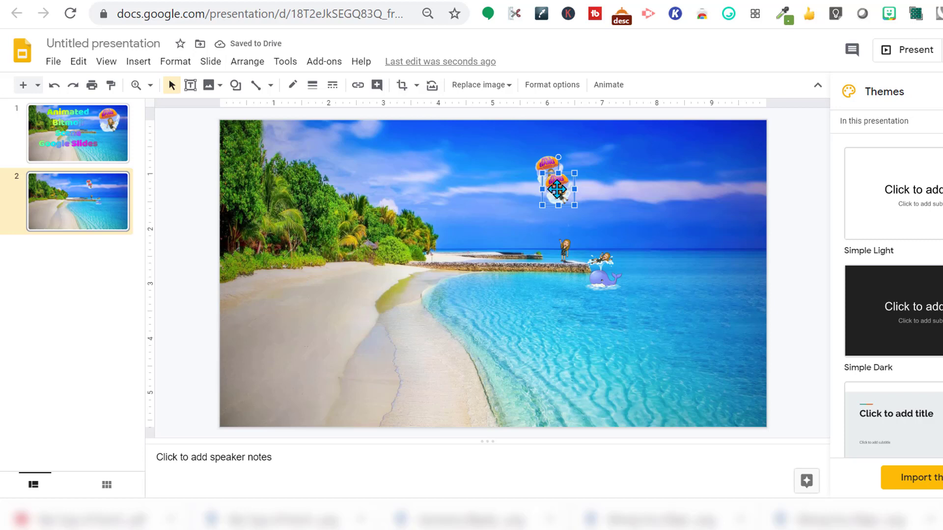
key(ctrl+d)
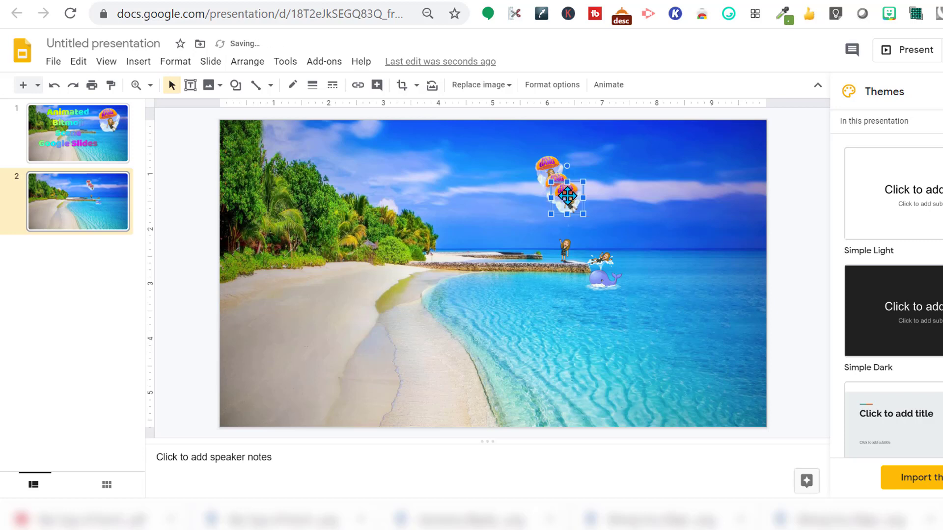
drag(565, 199, 568, 203)
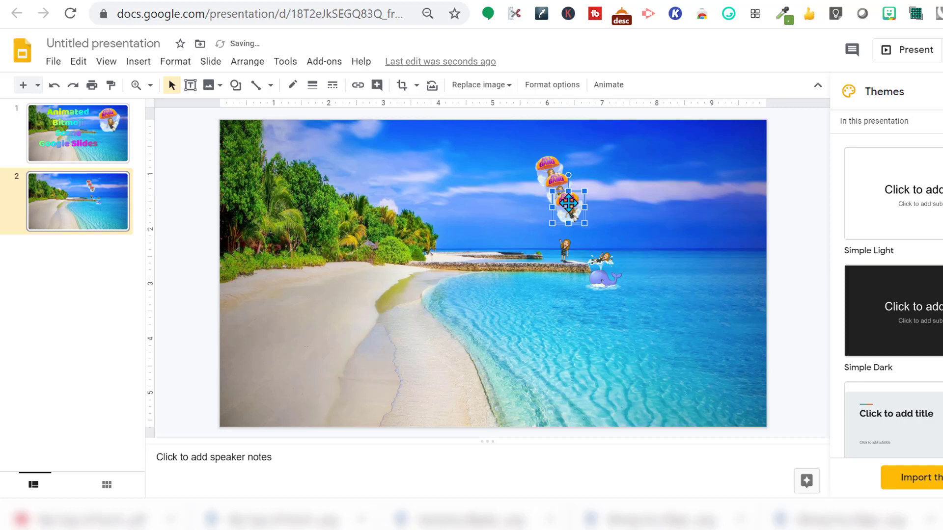
key(ctrl+d)
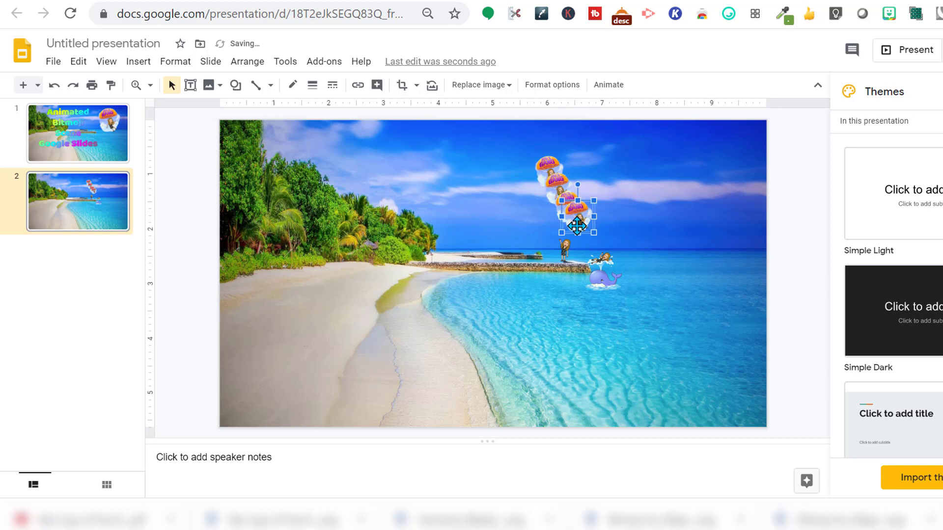
drag(577, 225, 574, 233)
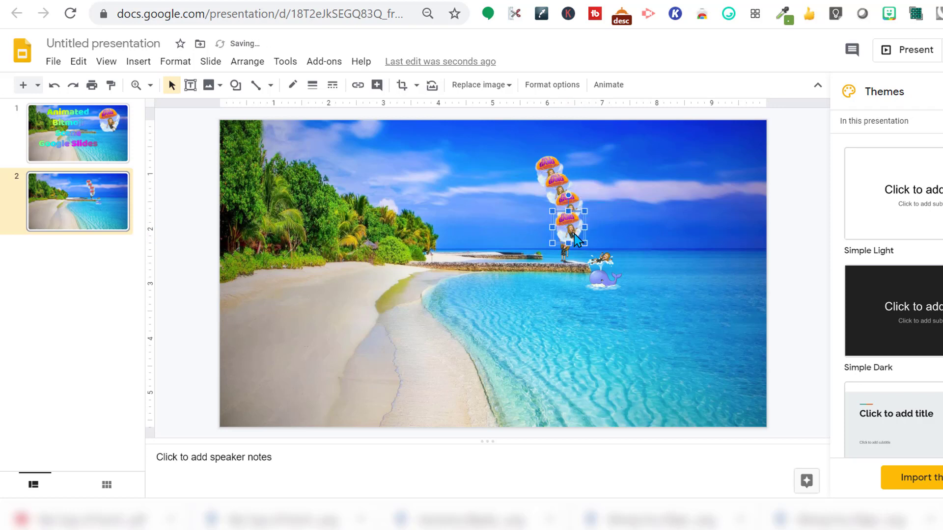
click(566, 256)
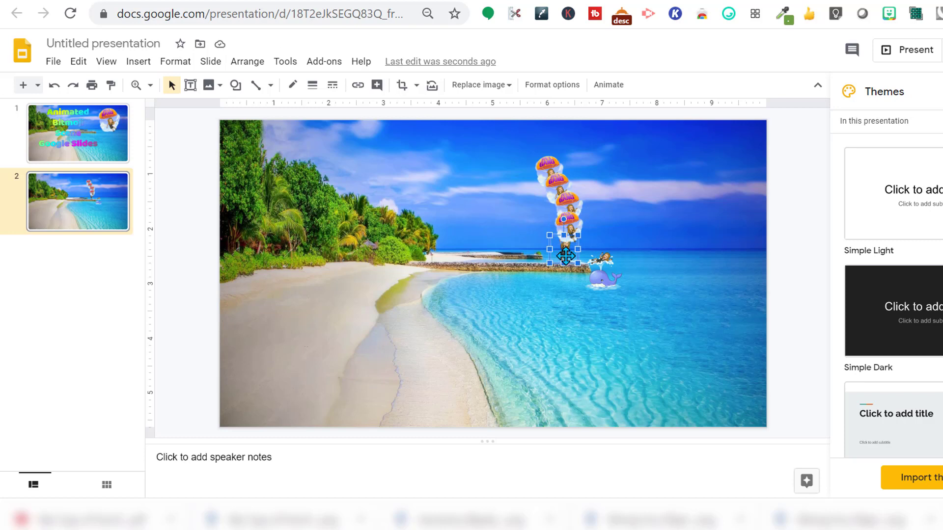
Reposition the whale and duplicate it twice, moving a copy down-right toward the foreground.
drag(602, 289, 597, 283)
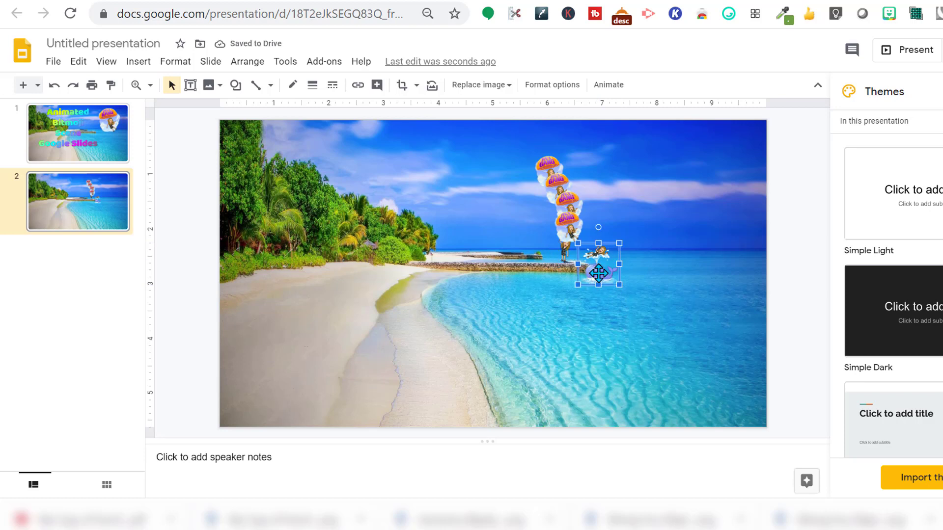
drag(598, 273, 608, 284)
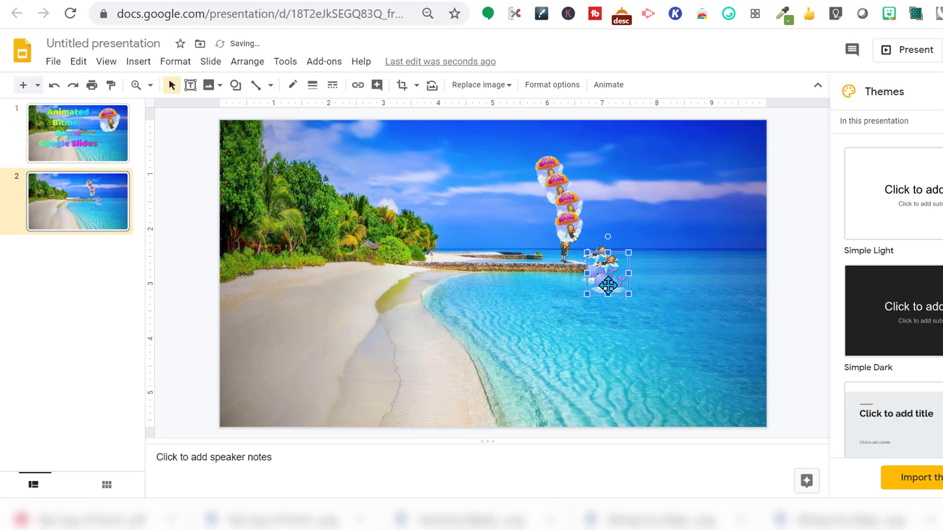
right_click(608, 292)
click(603, 290)
key(ctrl+d)
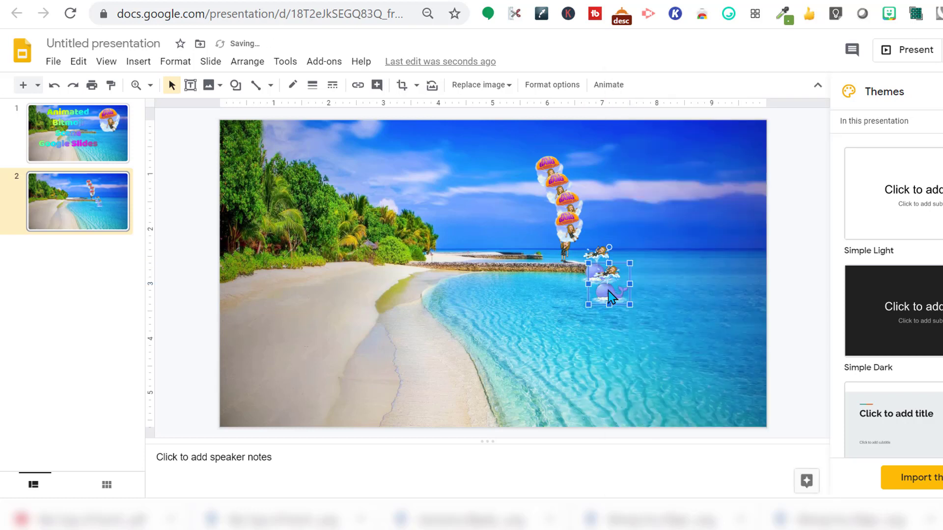
drag(609, 294, 638, 347)
key(ctrl+d)
key(ctrl+d)
key(ctrl+d)
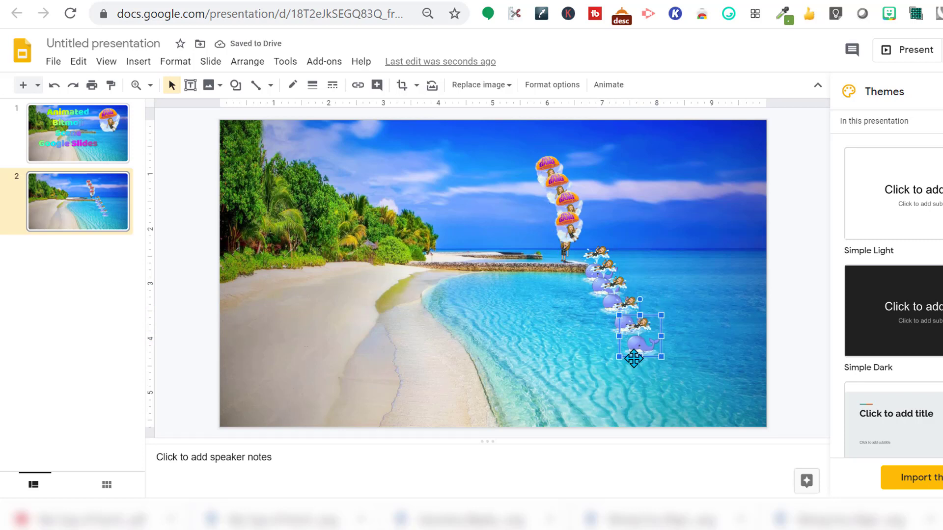
Paste the Stay Cool surfer, enlarge the whale copies progressively, and move the surfer onto the water.
key(ctrl+v)
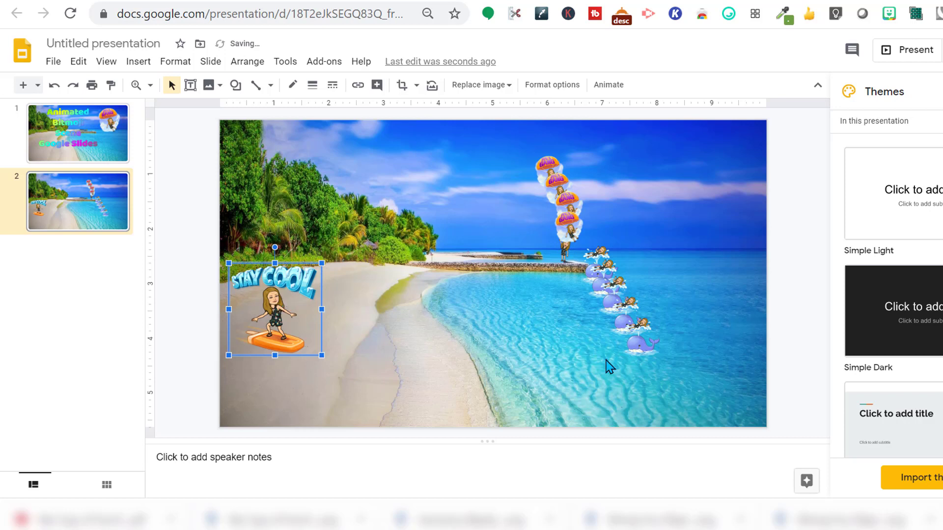
click(633, 350)
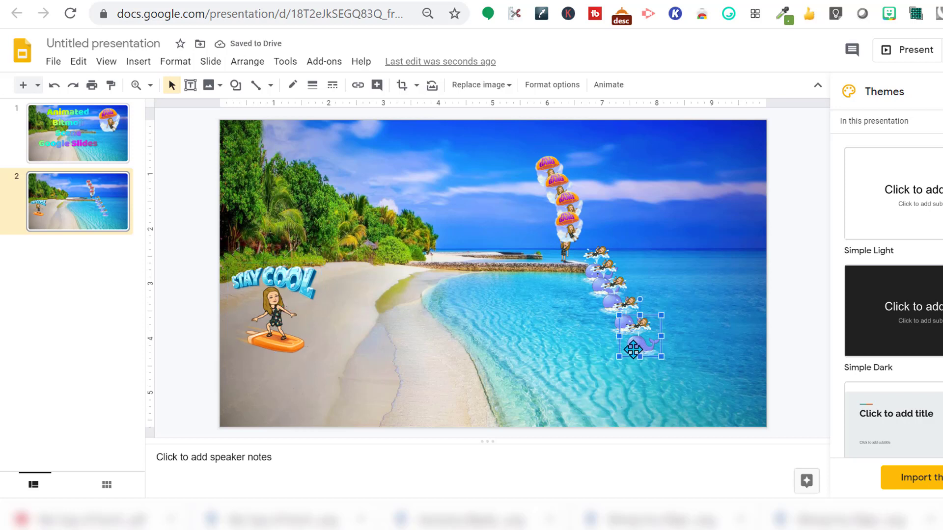
click(607, 277)
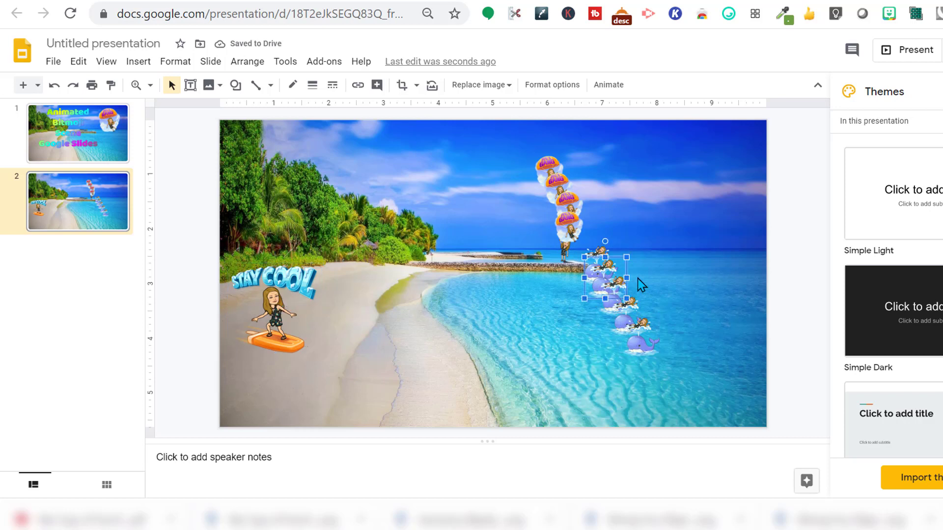
drag(626, 257, 632, 251)
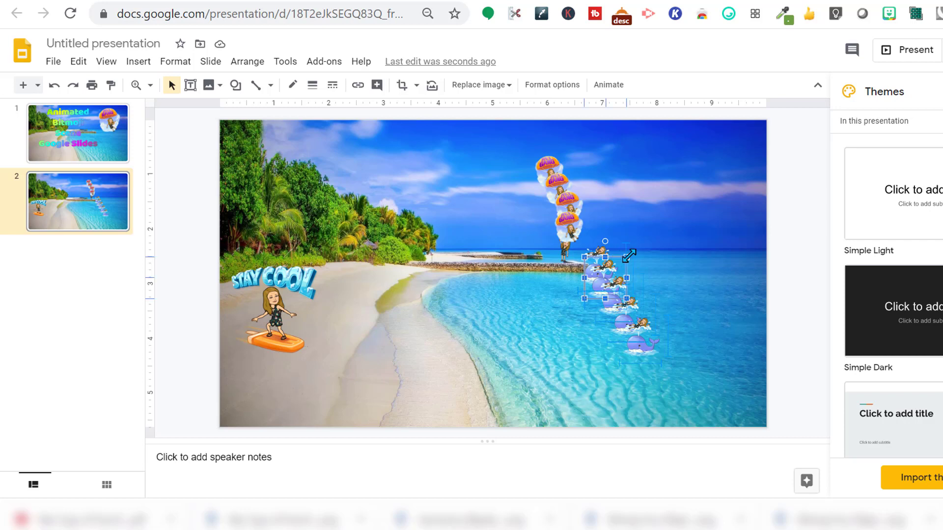
click(615, 293)
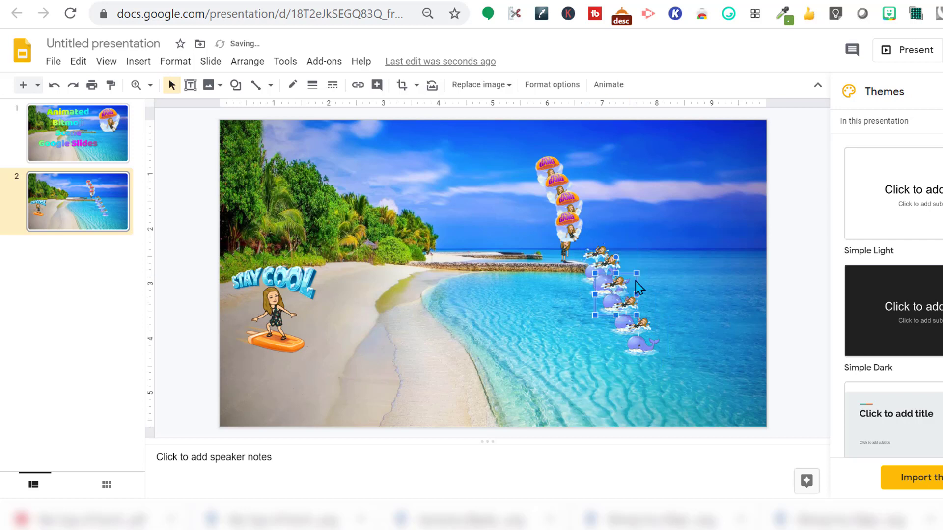
drag(637, 274, 642, 269)
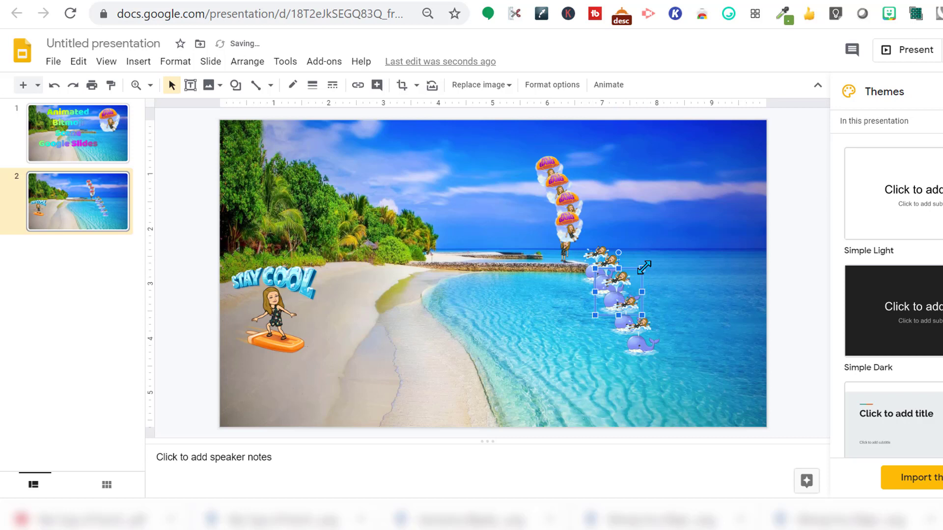
click(627, 314)
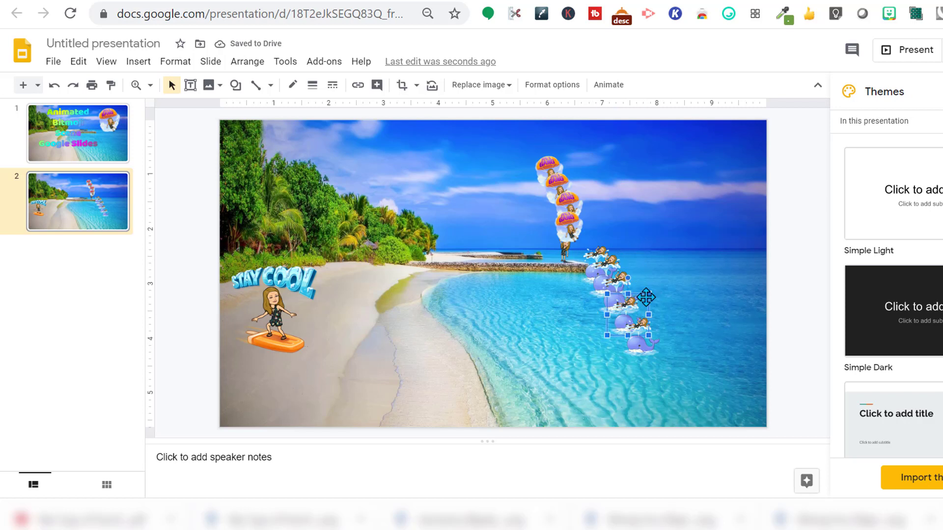
drag(649, 296, 659, 286)
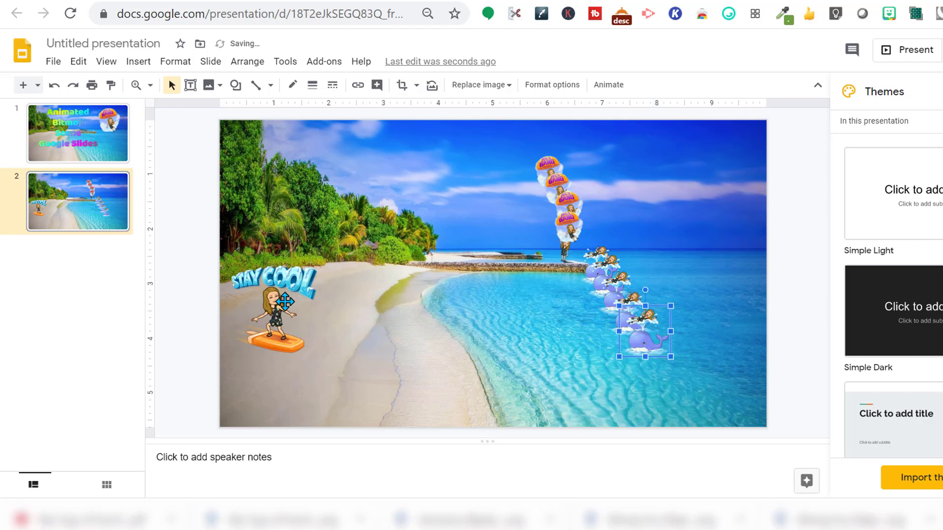
drag(299, 307, 644, 340)
Flip the Stay Cool surfer horizontally via Format options and drag it back onto the sand.
right_click(644, 340)
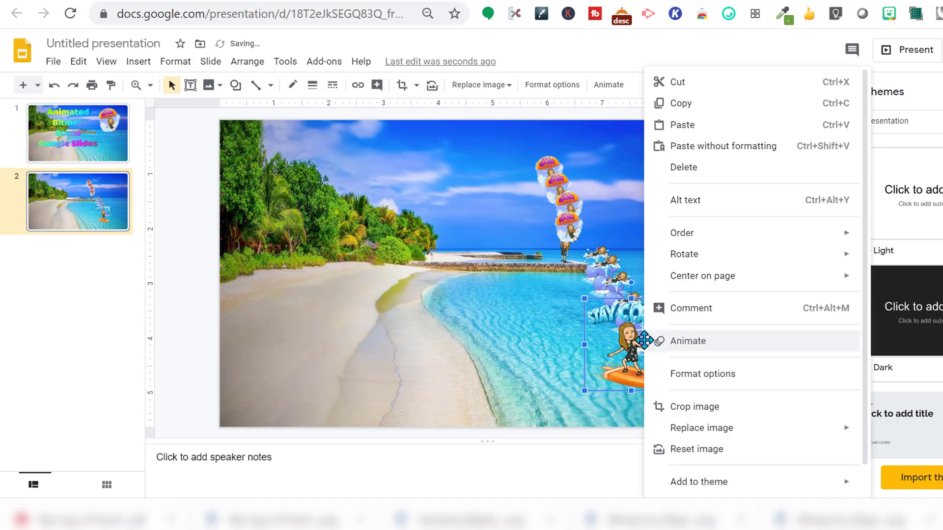
click(674, 375)
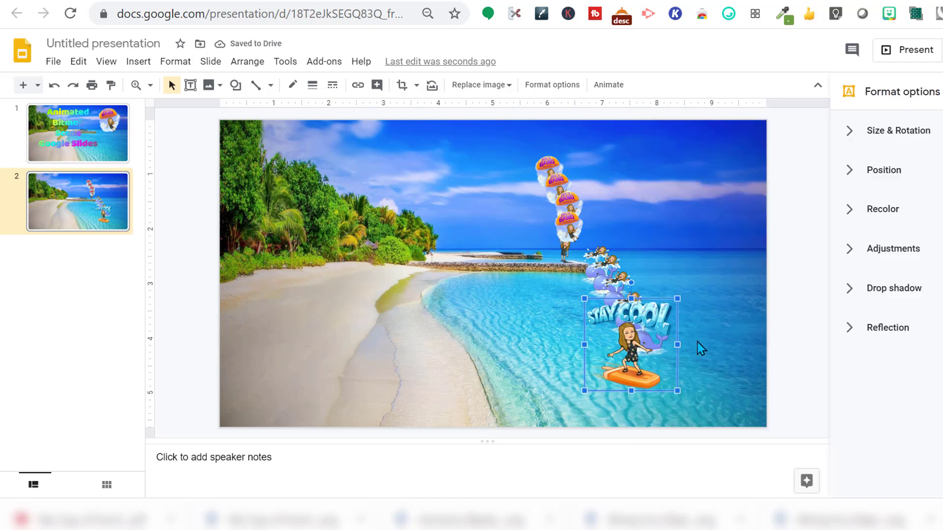
click(853, 139)
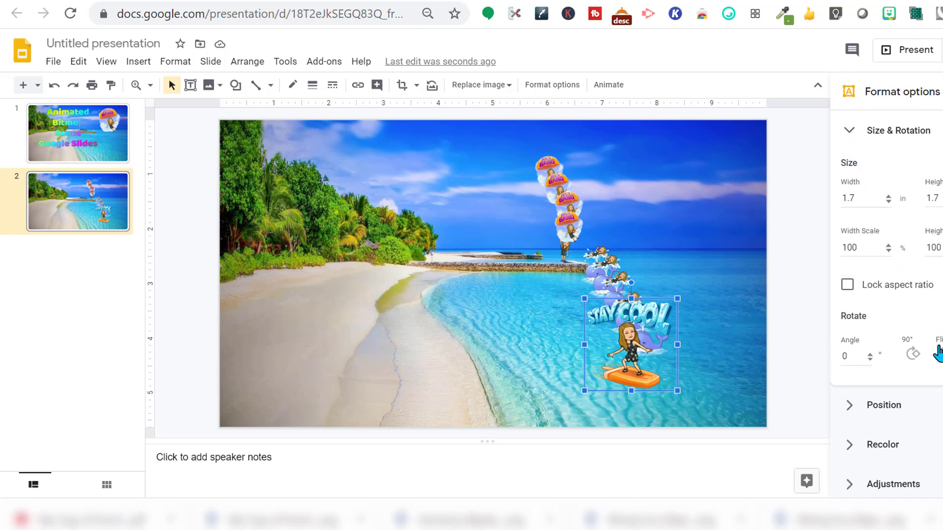
click(939, 354)
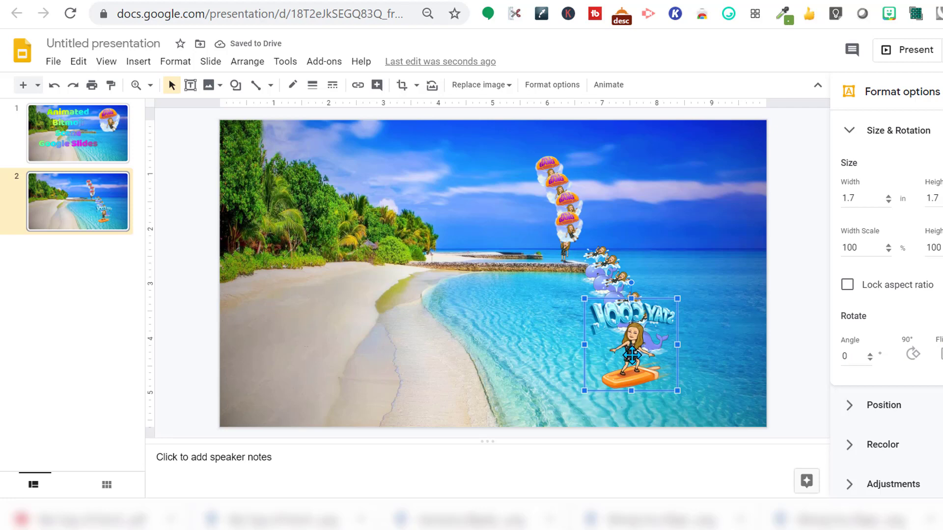
drag(618, 355, 389, 334)
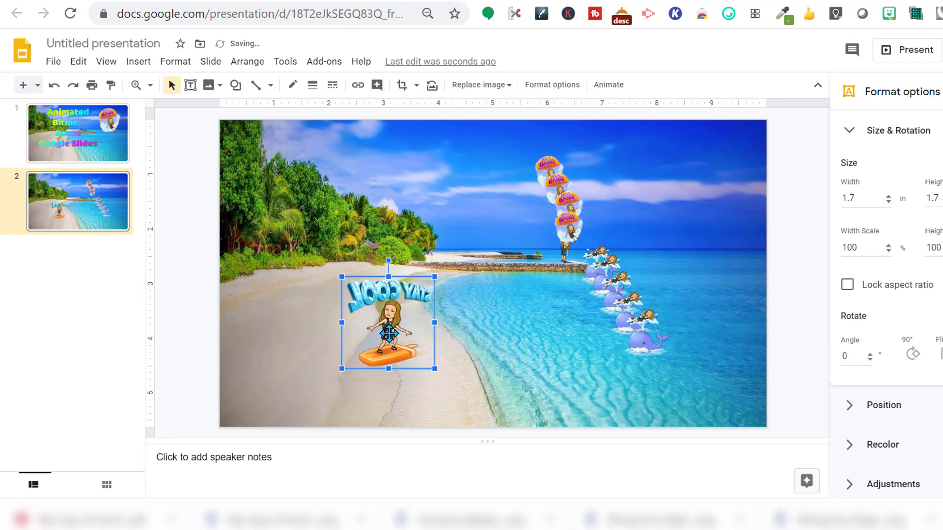
Snip the flipped surfer and its patch of beach with Snipping Tool.
click(695, 181)
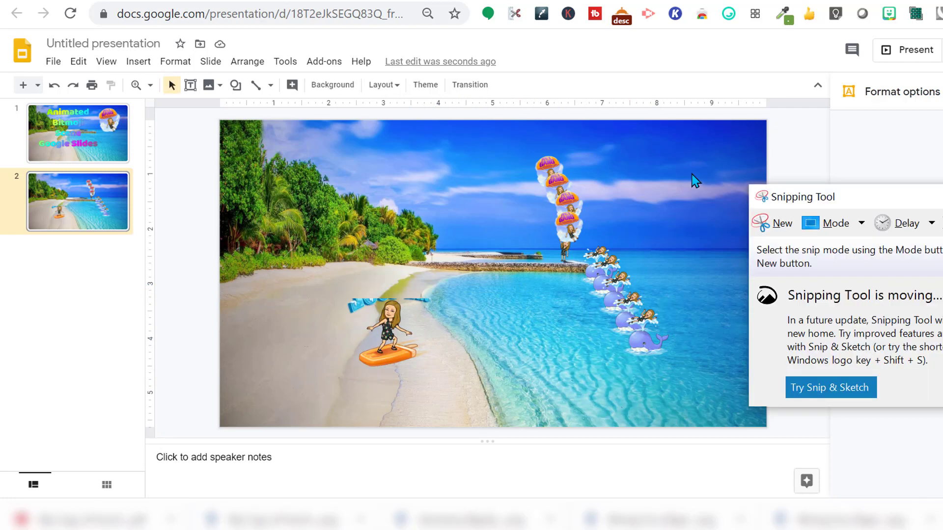
click(768, 224)
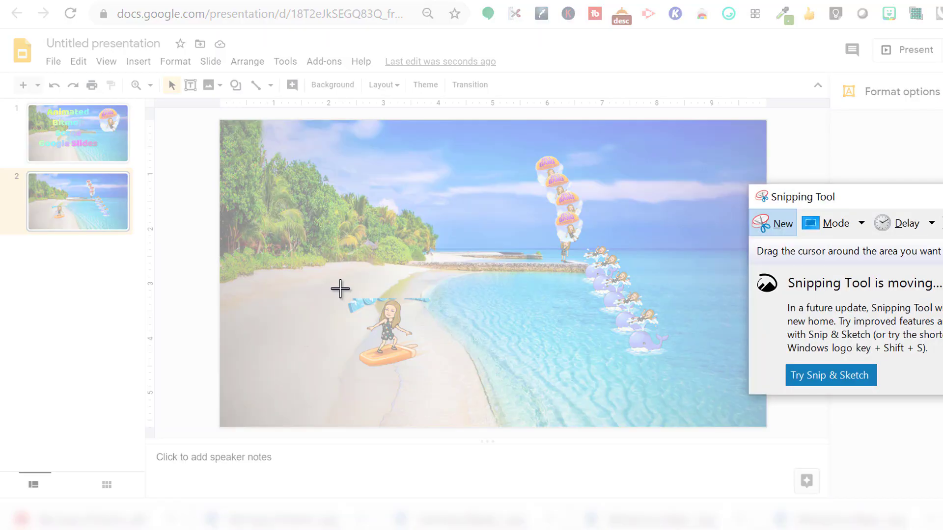
drag(339, 289, 435, 374)
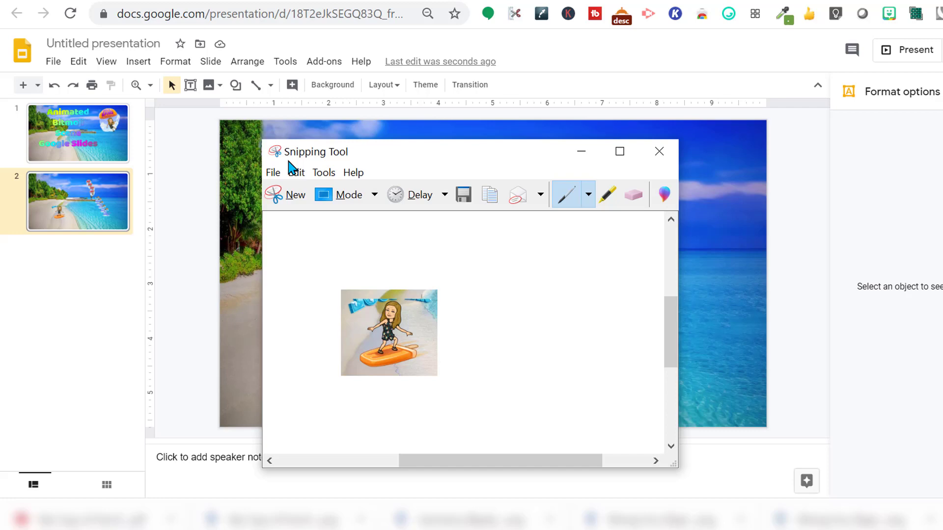
Save the snip as a JPEG named surfing.
click(273, 173)
click(295, 211)
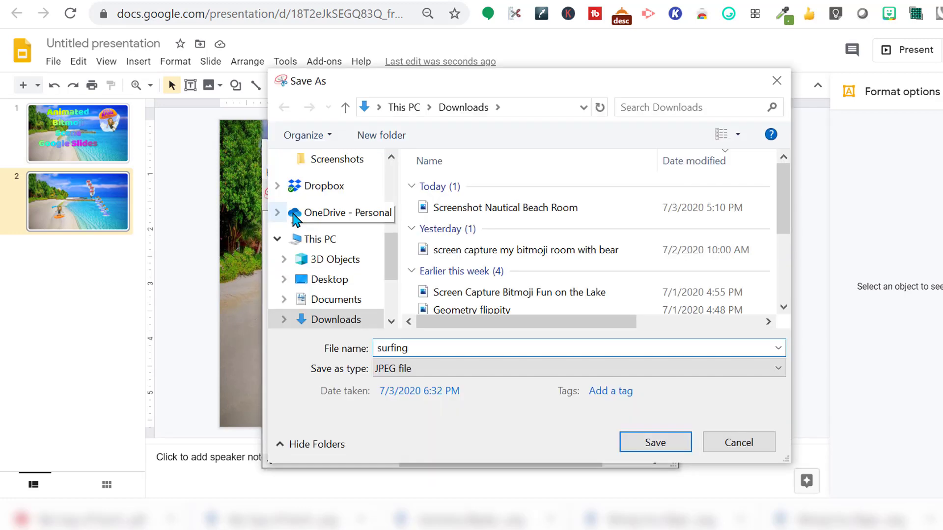
key(Return)
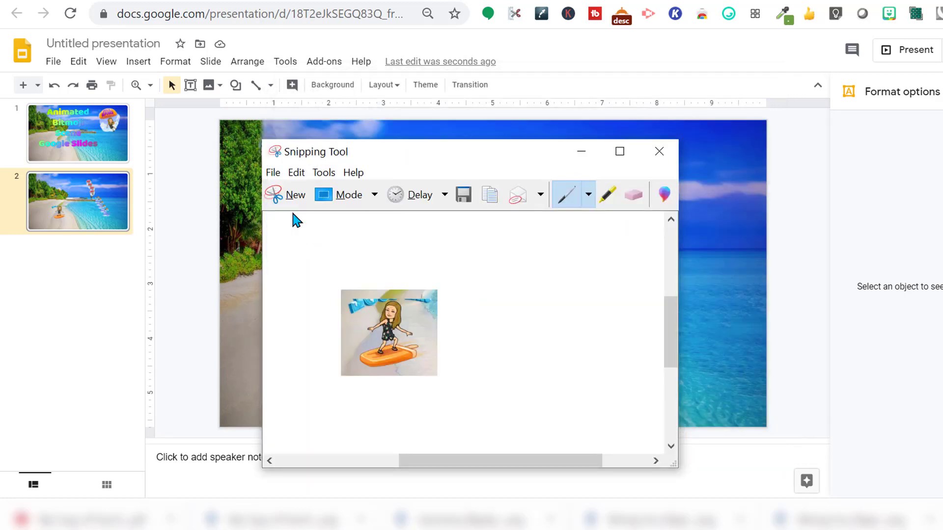
Upload the surfing snip to remove.bg for background removal.
click(903, 0)
text(remo)
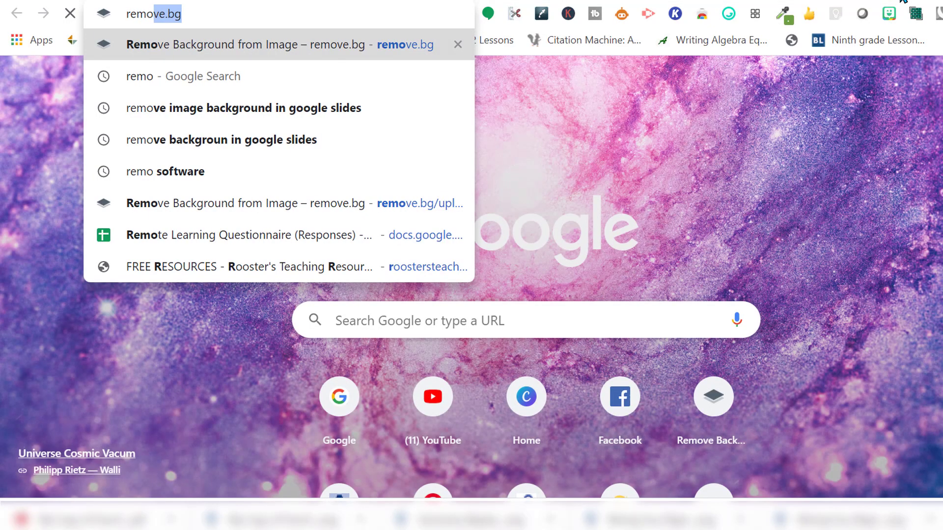
text(ve.b)
key(Return)
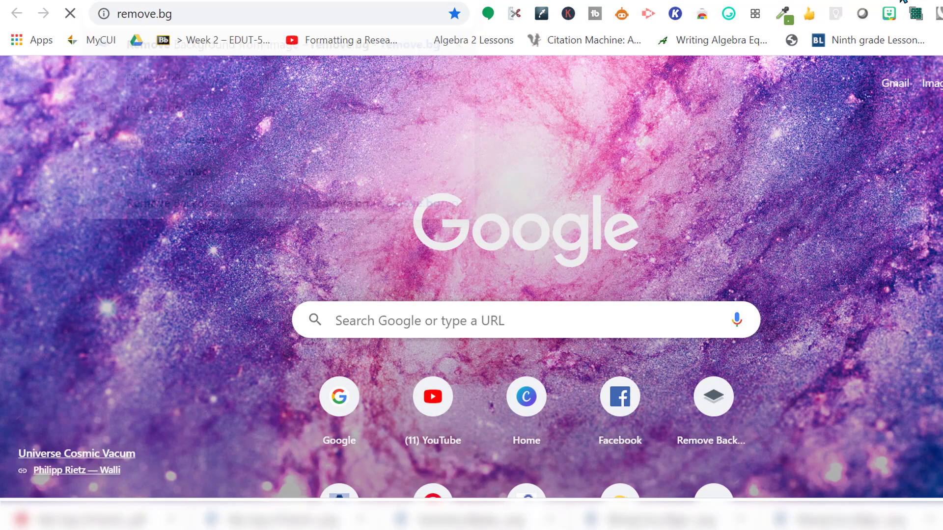
click(746, 400)
click(564, 444)
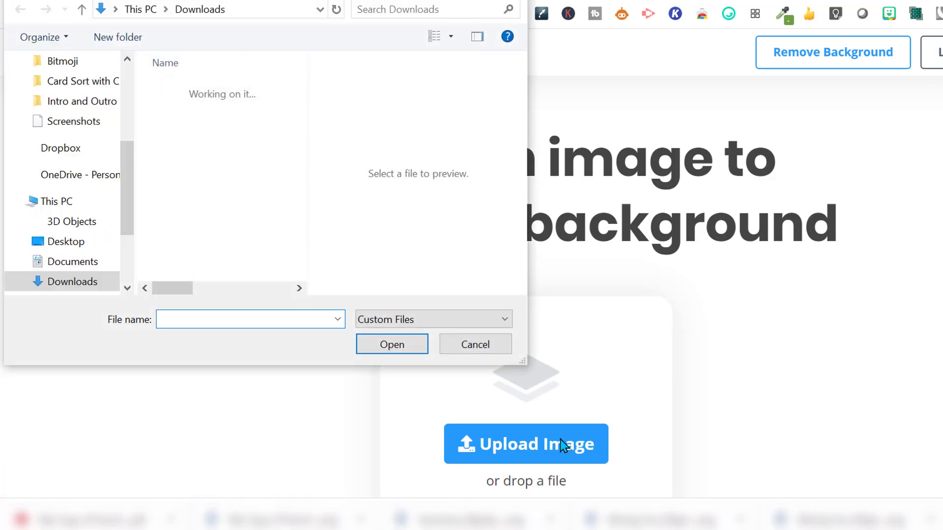
click(195, 111)
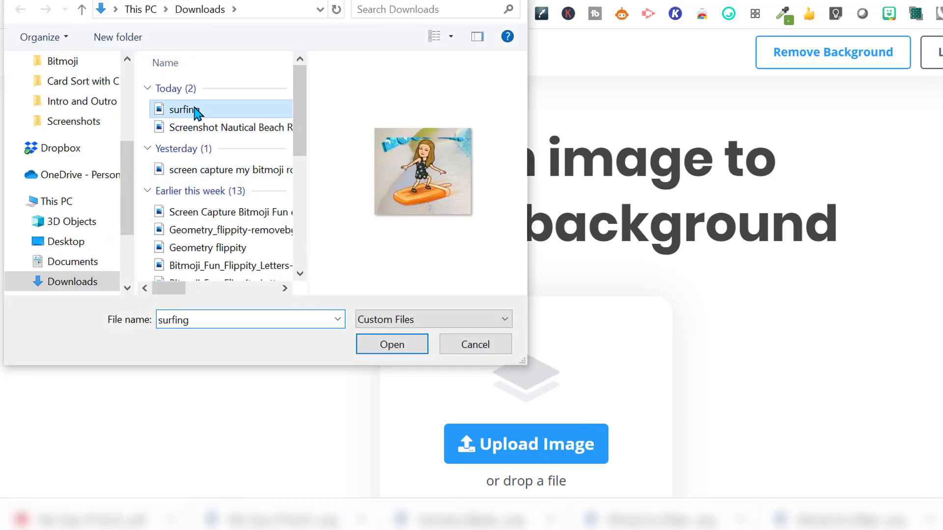
click(389, 344)
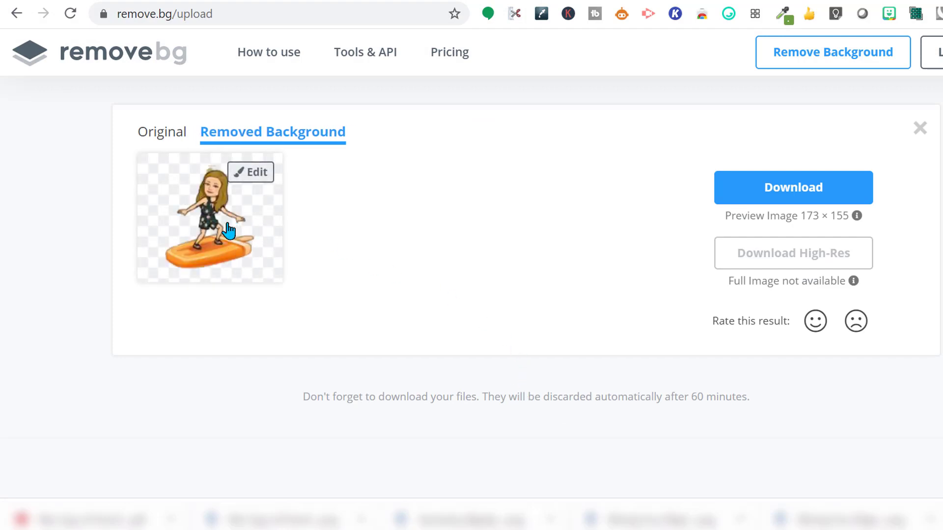
Download the background-free surfer image from remove.bg's editor.
click(255, 173)
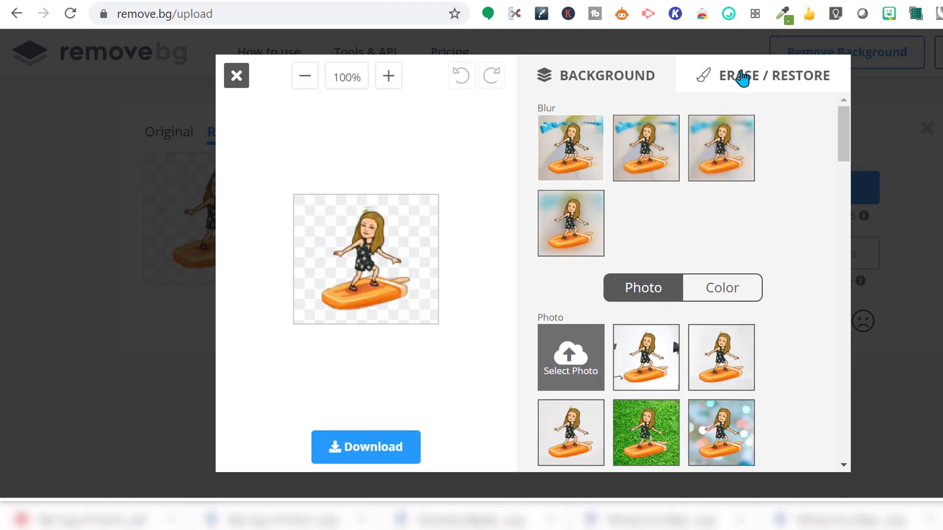
click(743, 77)
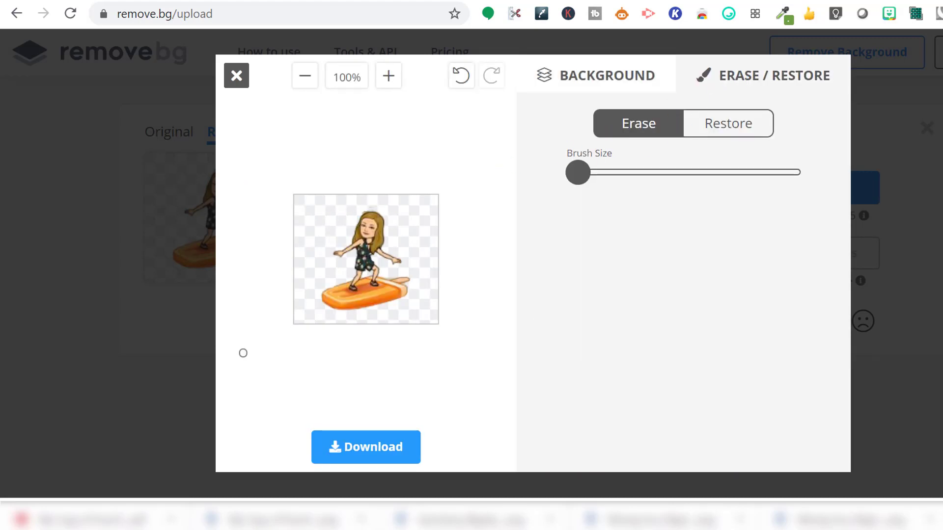
click(361, 447)
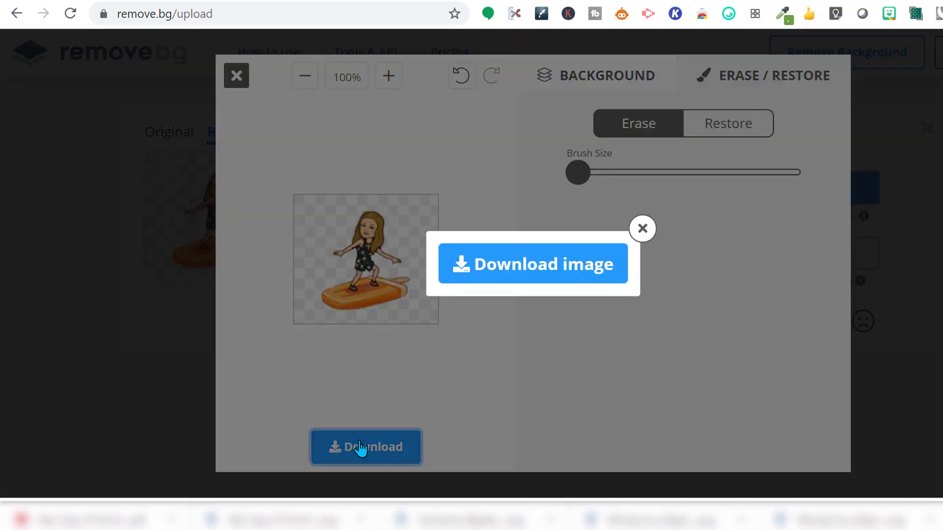
click(526, 278)
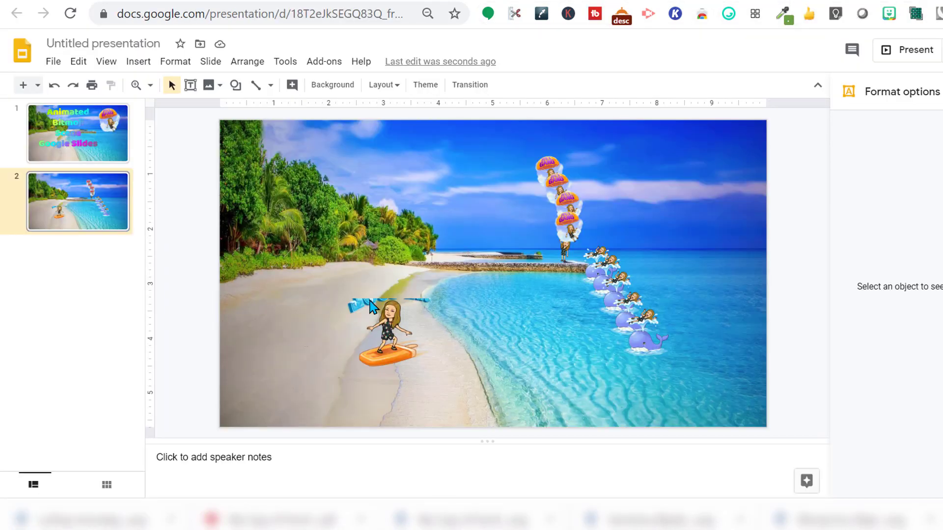
Delete the old boxed surfer and insert surfing-removebg-preview uploaded from the computer.
click(378, 333)
key(Delete)
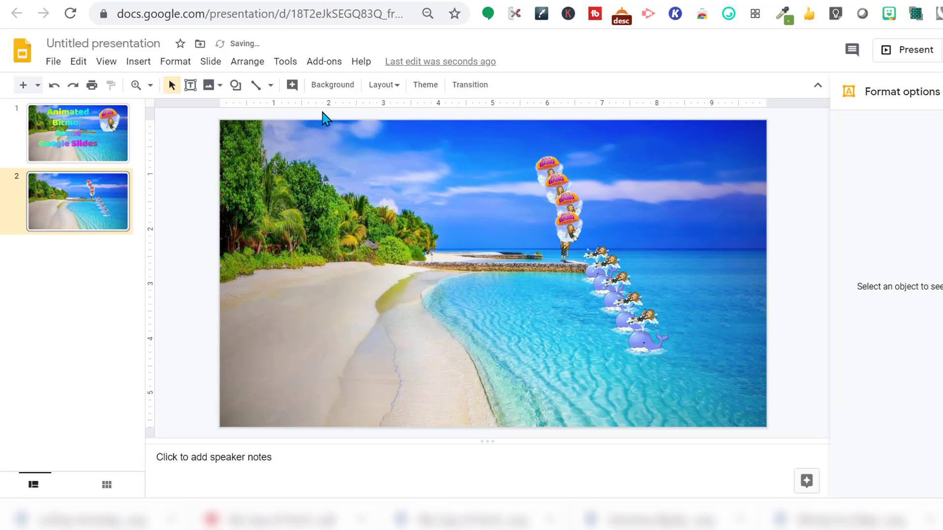
click(139, 62)
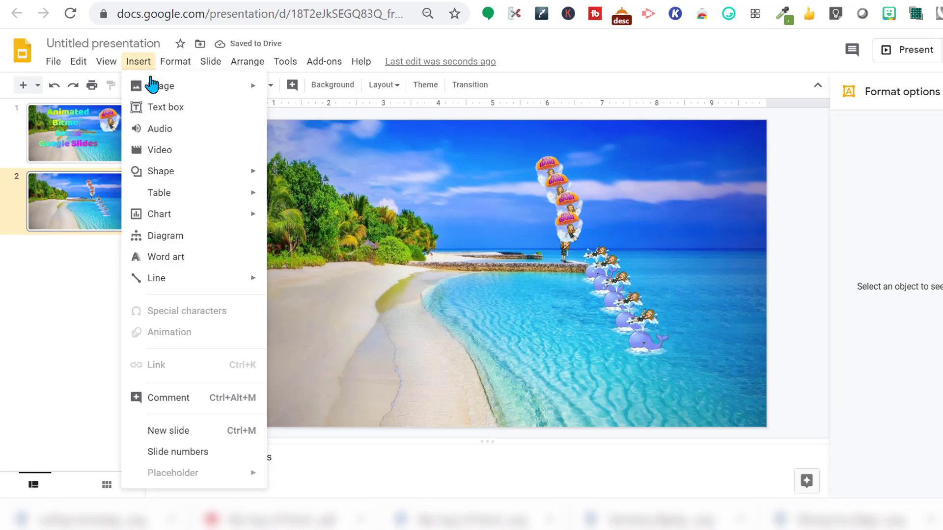
mouse_move(167, 88)
click(316, 94)
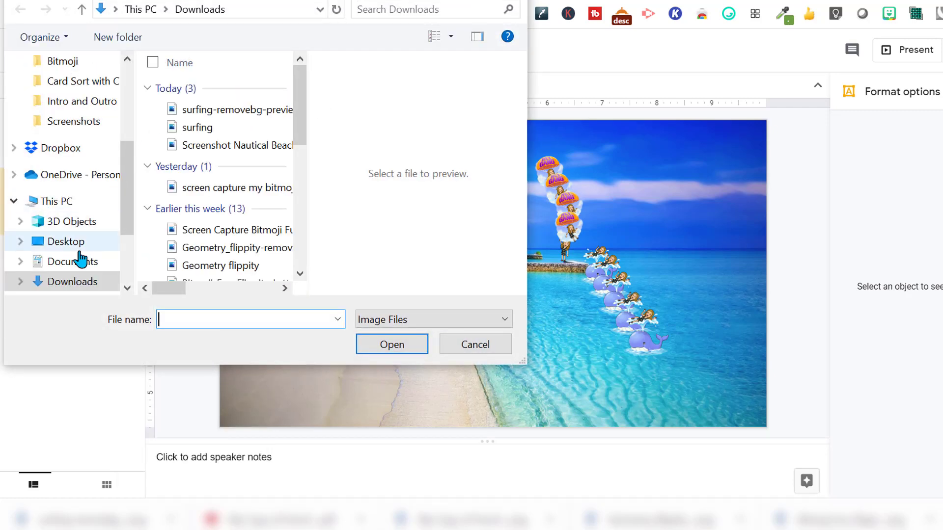
click(207, 109)
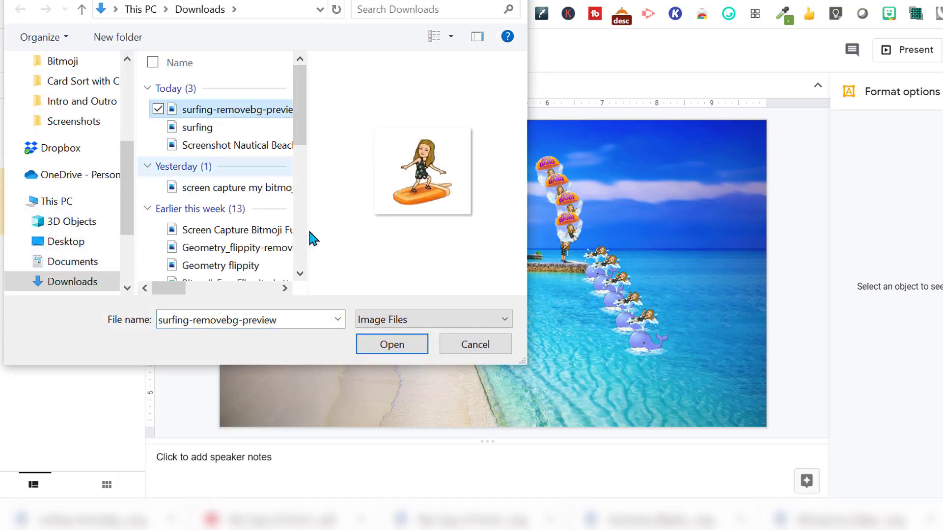
click(388, 345)
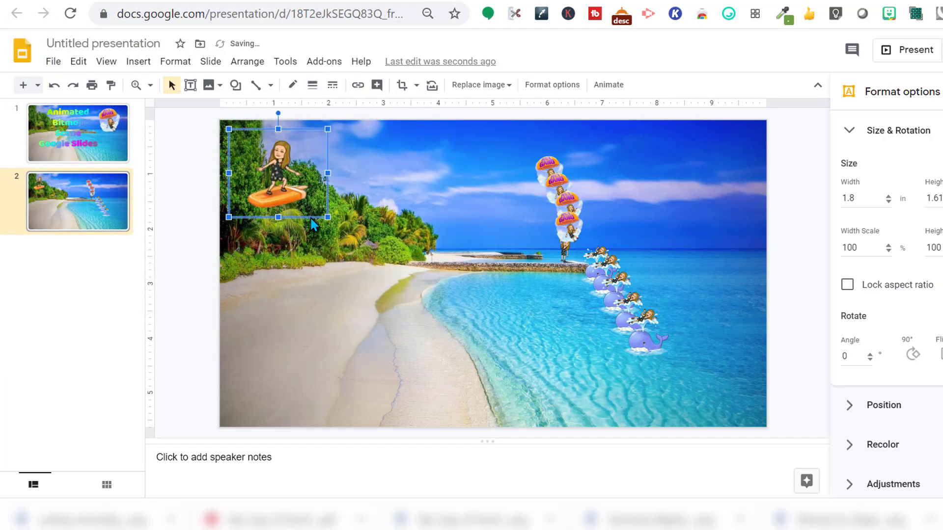
Duplicate the surfing bitmoji and enlarge it to about 2.26 x 2.02 in at the whale trail's end.
drag(291, 185, 641, 362)
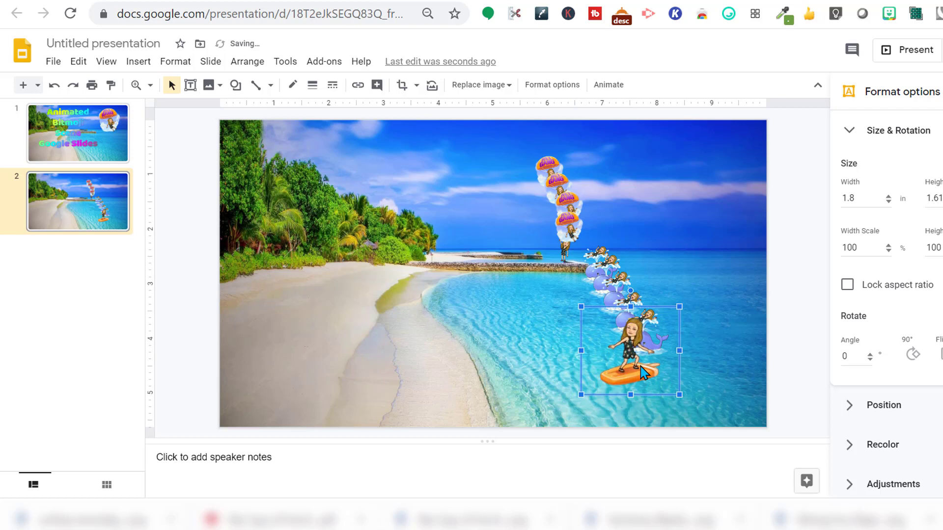
key(ctrl+d)
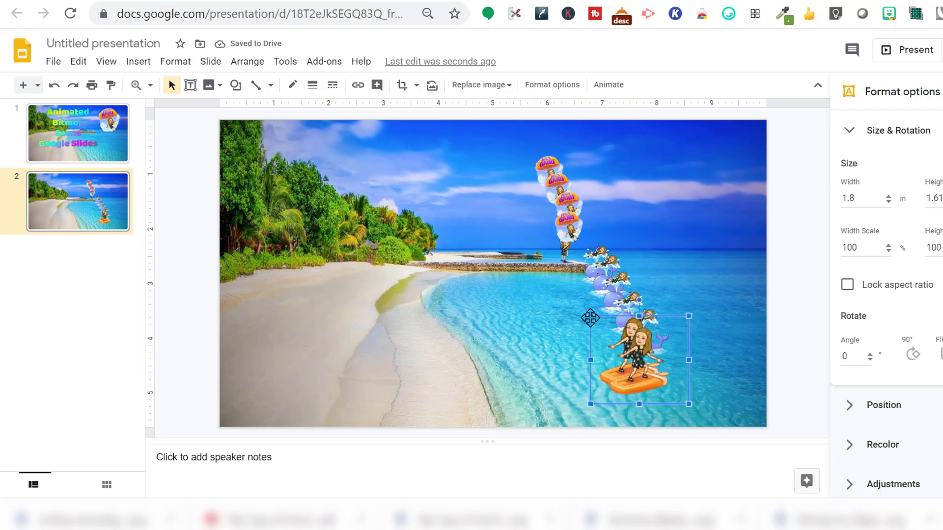
drag(591, 317, 581, 308)
drag(629, 384, 612, 402)
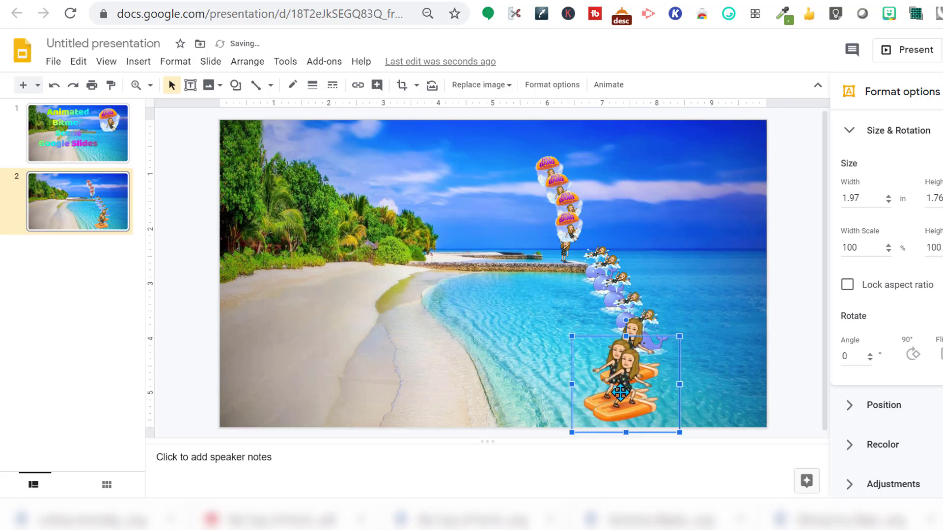
drag(615, 395, 582, 408)
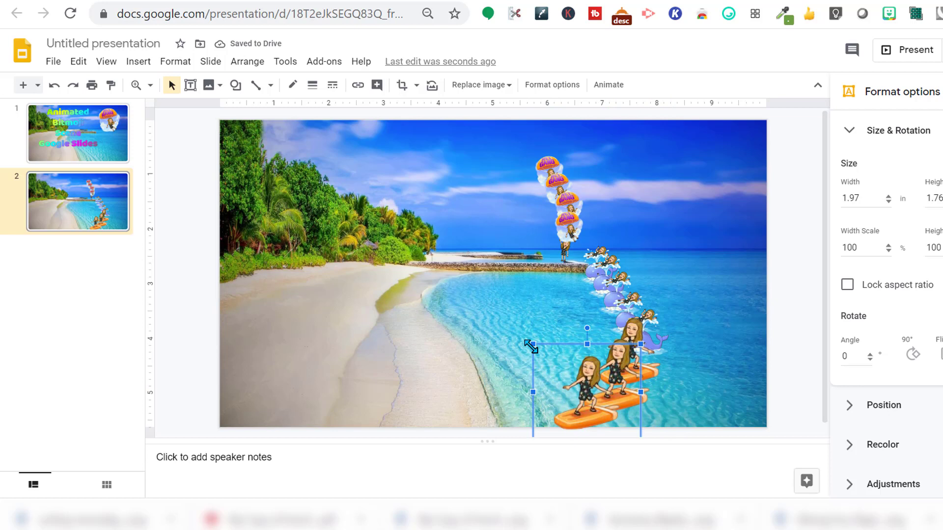
drag(527, 341, 517, 336)
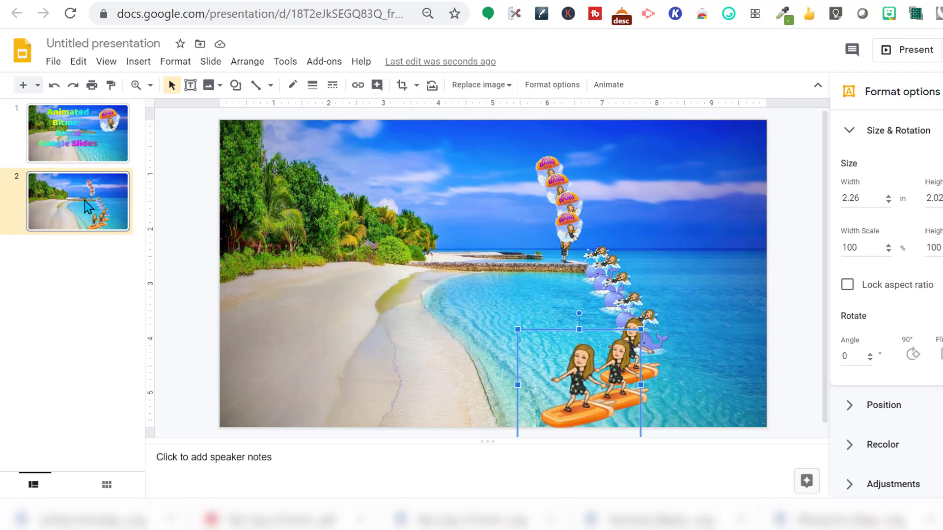
Delete the title slide and duplicate the beach slide three times.
click(88, 145)
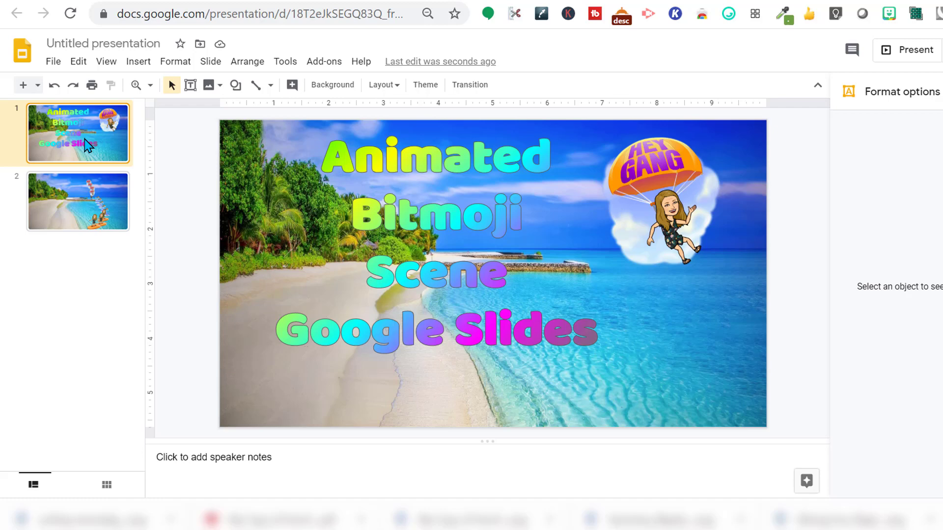
key(Delete)
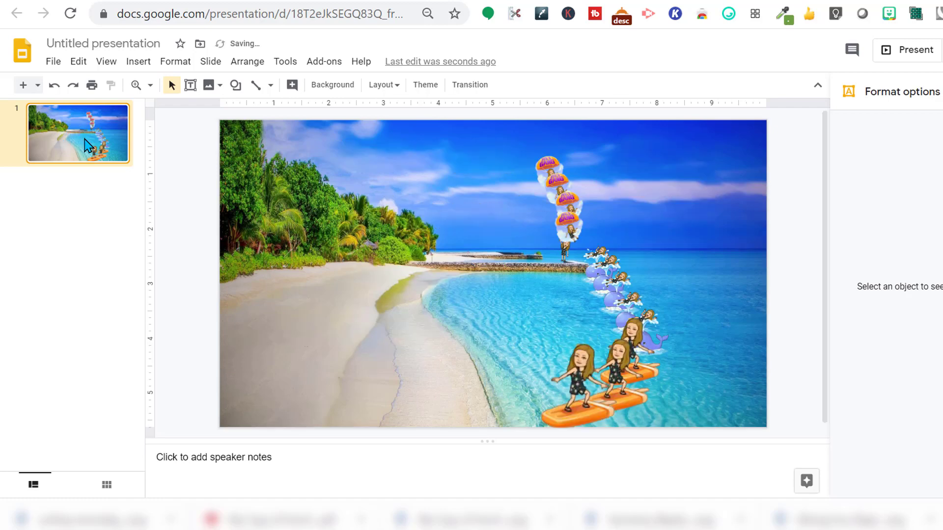
right_click(58, 130)
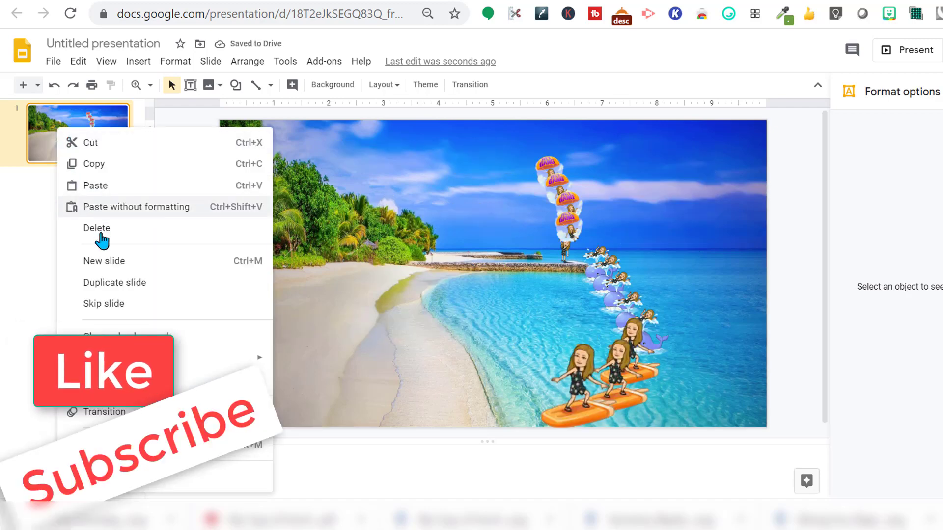
click(109, 285)
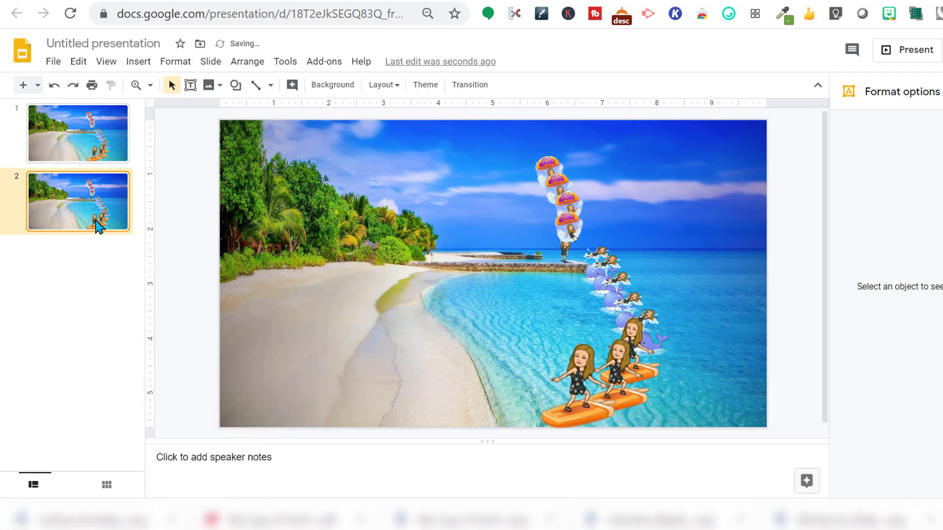
right_click(98, 229)
click(123, 257)
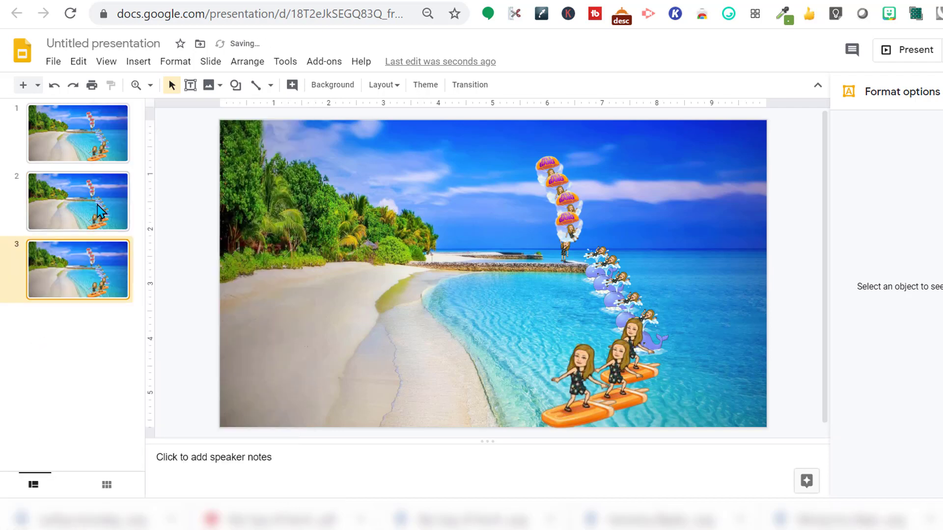
right_click(98, 210)
click(117, 232)
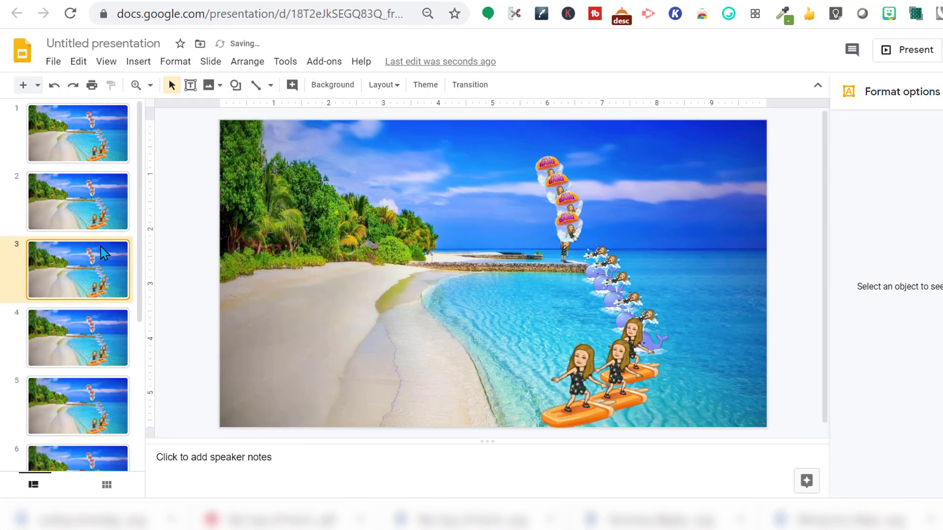
Select slides 1–5 and duplicate them together, growing the deck to 14 slides.
shift+click(104, 340)
shift+click(95, 398)
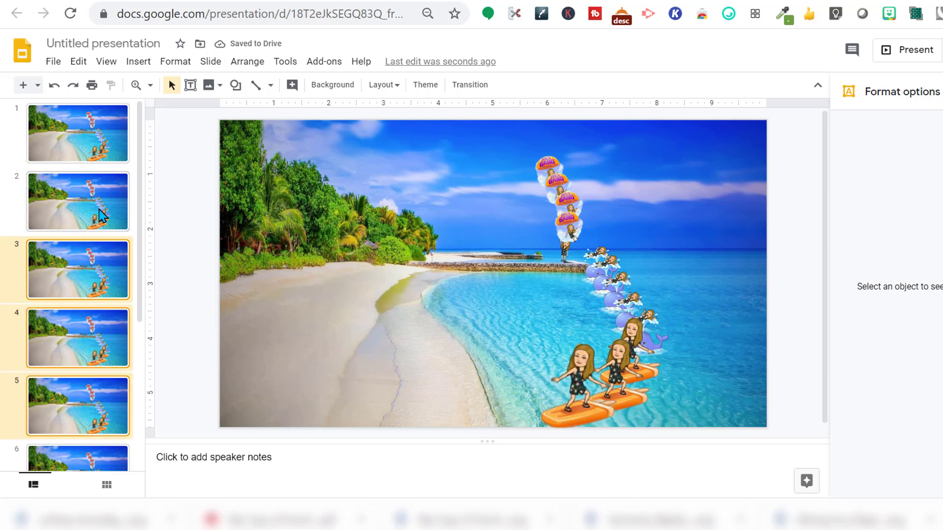
ctrl+click(103, 192)
ctrl+click(97, 137)
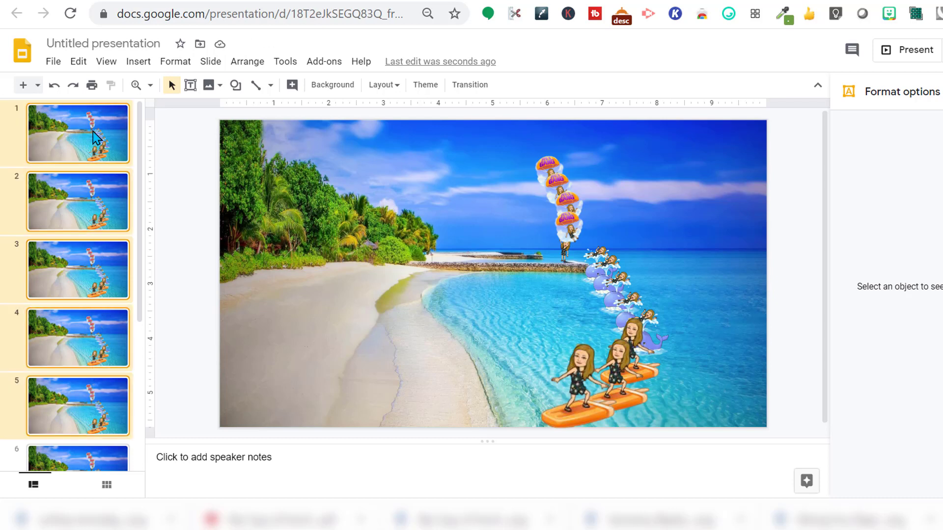
right_click(68, 236)
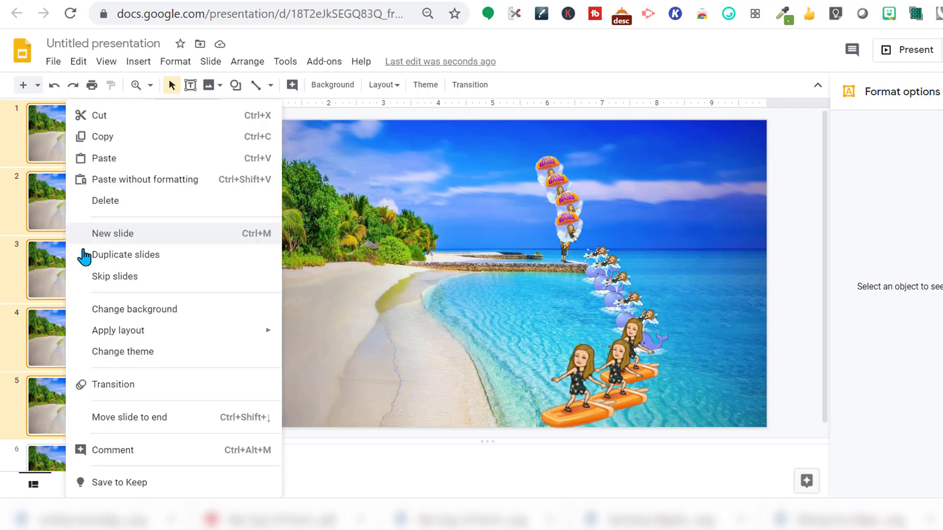
click(105, 267)
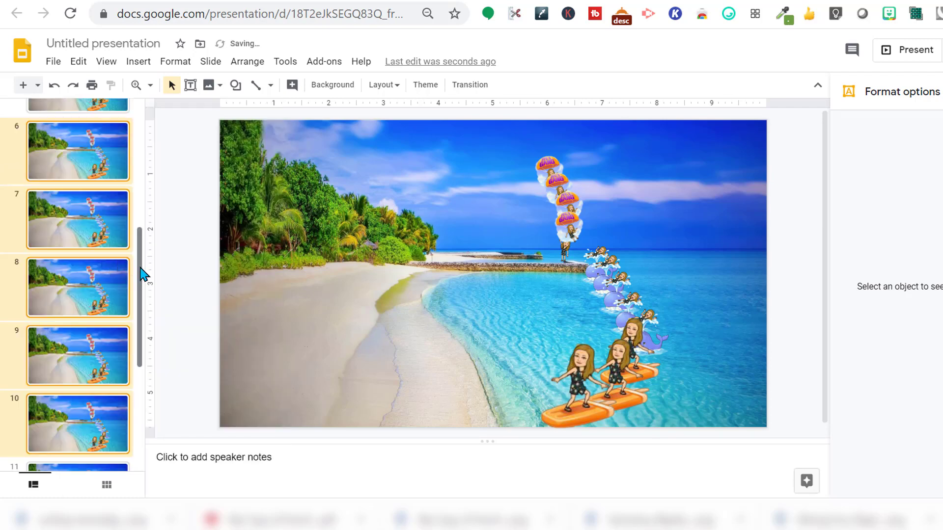
scroll(140, 295, down, 2)
scroll(140, 336, down, 3)
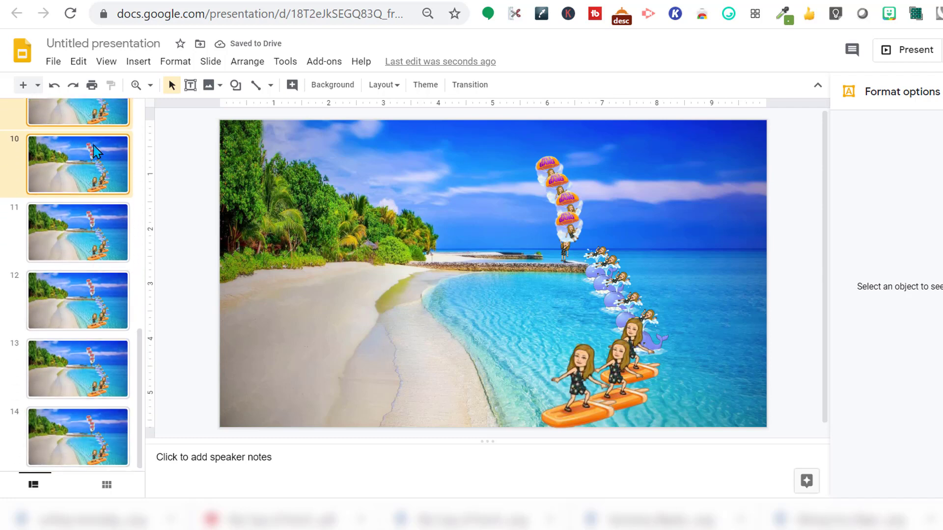
On slide 1, select the stacked sky-trail bitmojis and whales and delete them.
drag(139, 396, 133, 116)
click(104, 133)
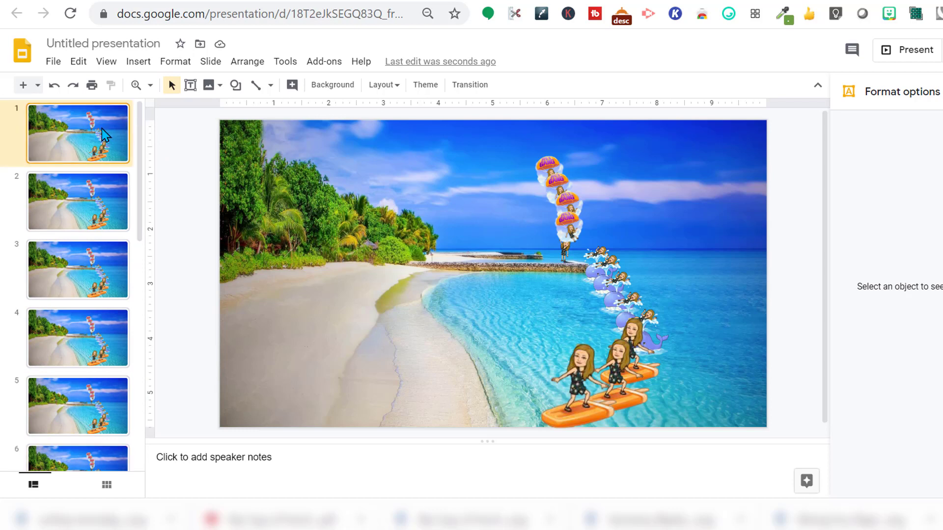
click(555, 182)
click(567, 201)
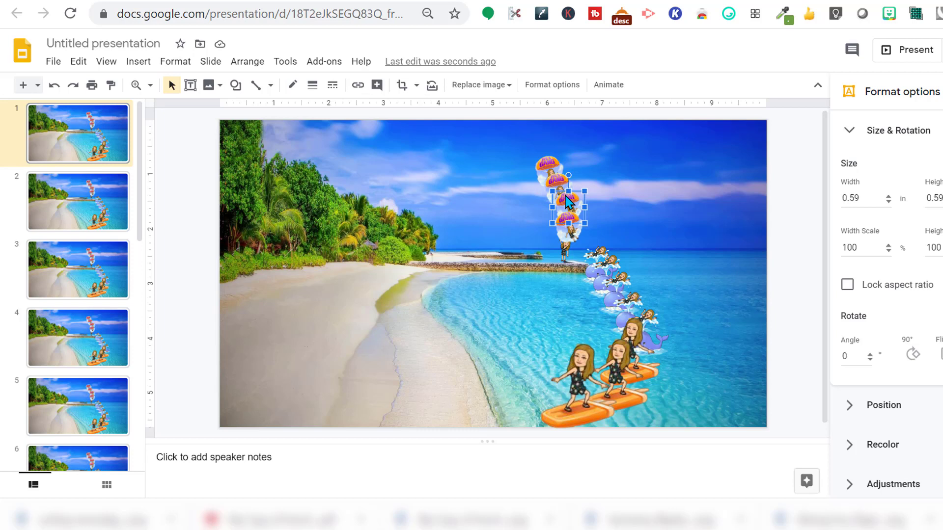
click(560, 183)
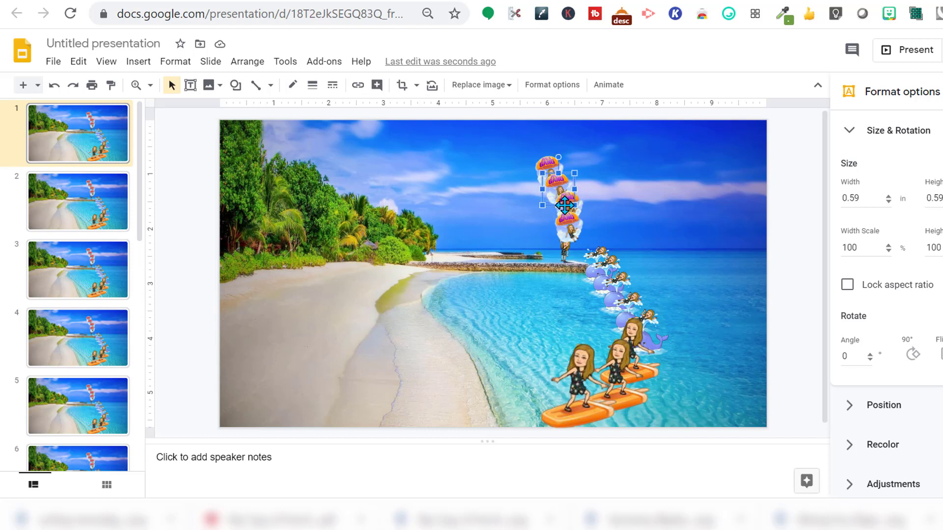
shift+click(567, 201)
shift+click(567, 231)
shift+click(567, 241)
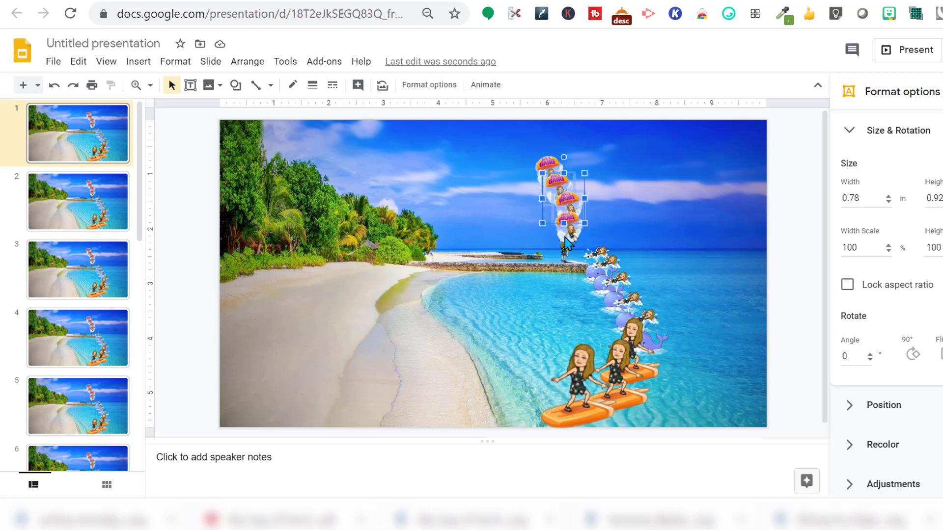
shift+click(565, 252)
shift+click(605, 257)
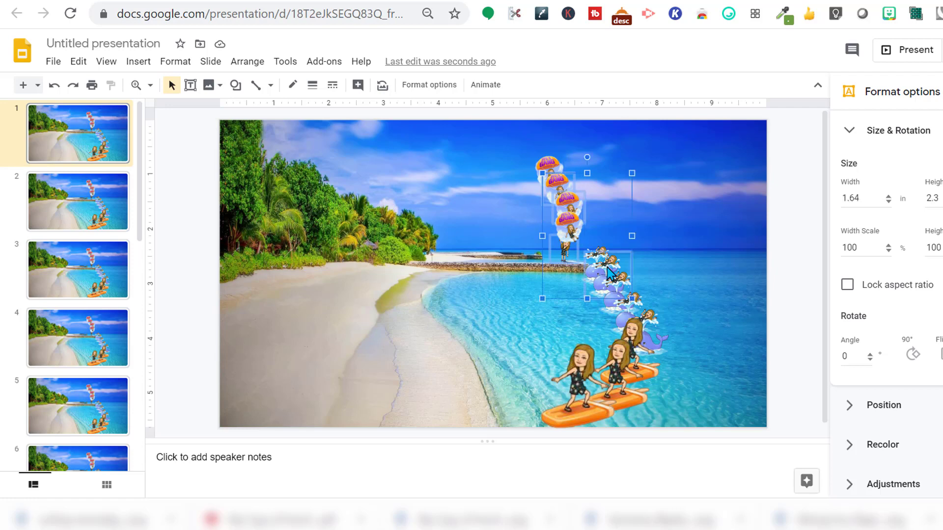
shift+click(630, 305)
shift+click(641, 316)
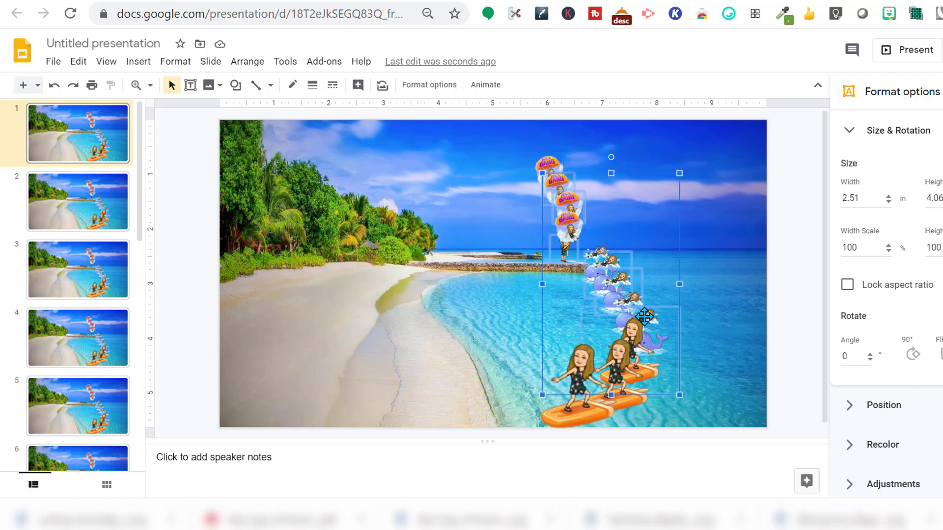
key(Delete)
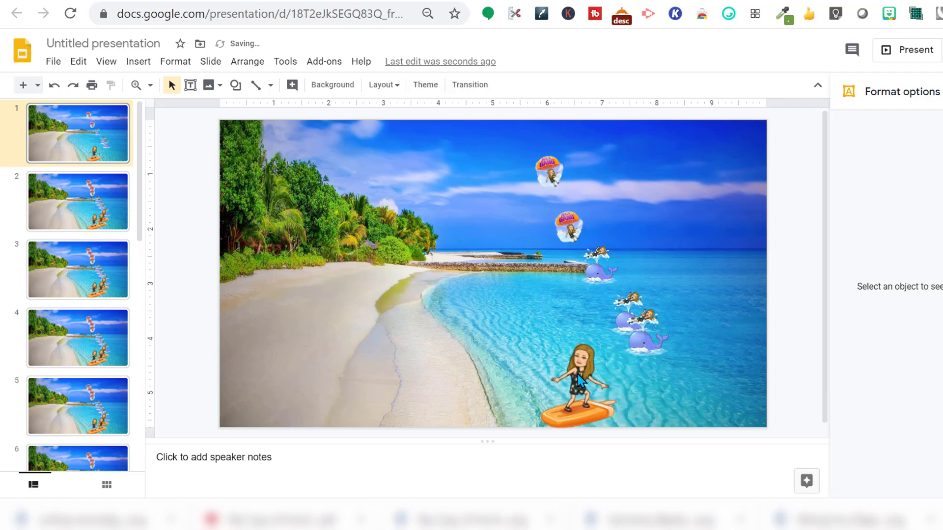
Delete the lower parachute, remaining whales and surfer, leaving only the top parachute bitmoji.
click(566, 232)
key(Delete)
click(594, 254)
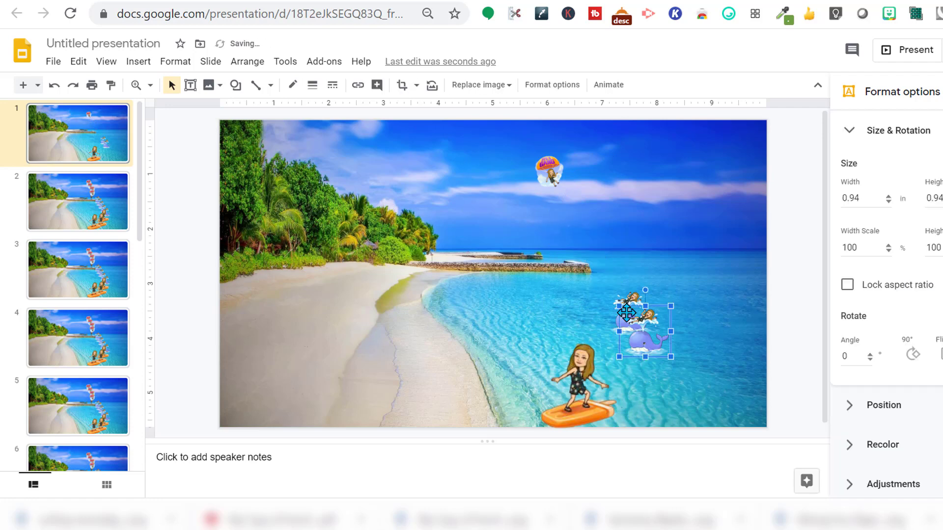
shift+click(647, 326)
key(Delete)
click(628, 302)
key(Delete)
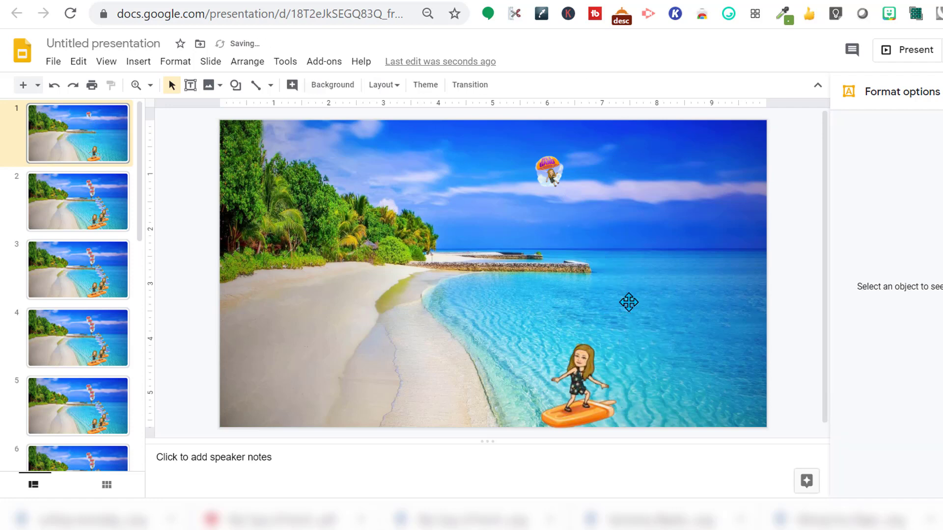
click(587, 400)
key(Delete)
On slide 2, delete the three parachute bitmojis and the extra surfer and whale images.
click(52, 210)
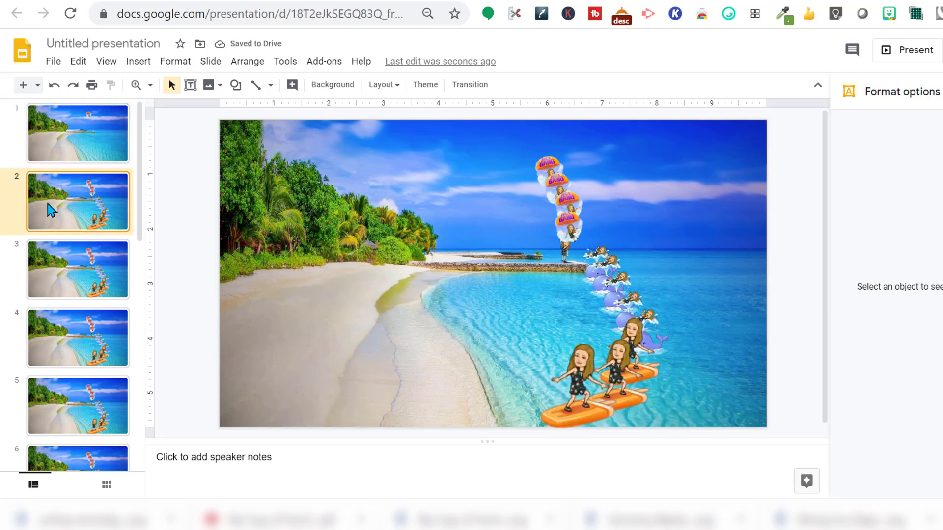
click(546, 160)
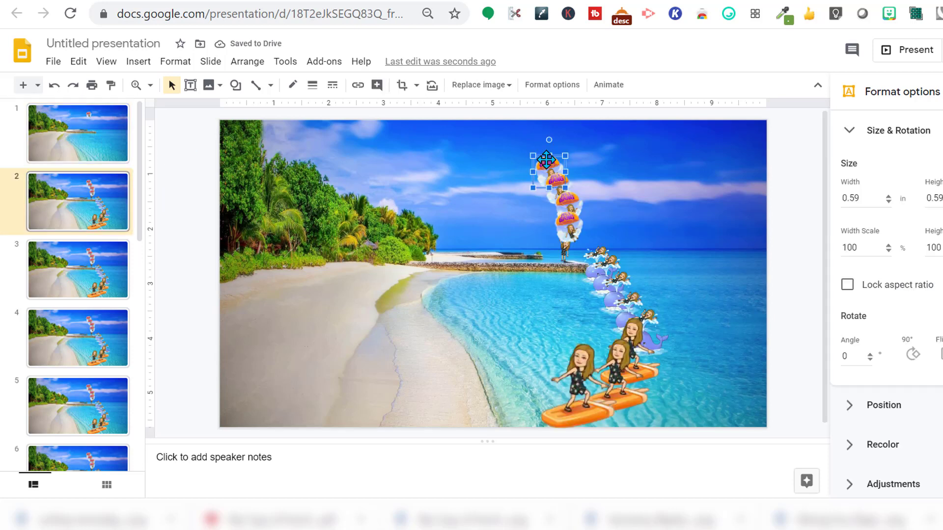
key(Delete)
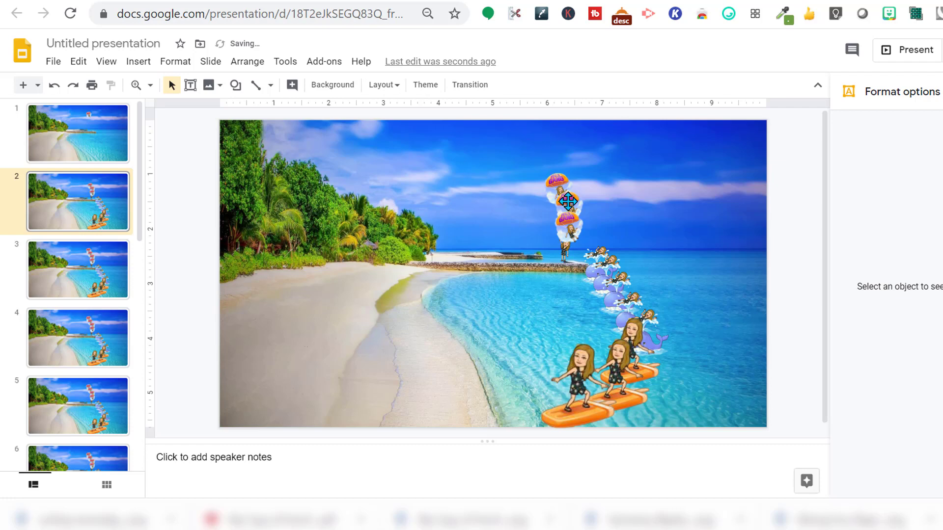
click(568, 201)
key(Delete)
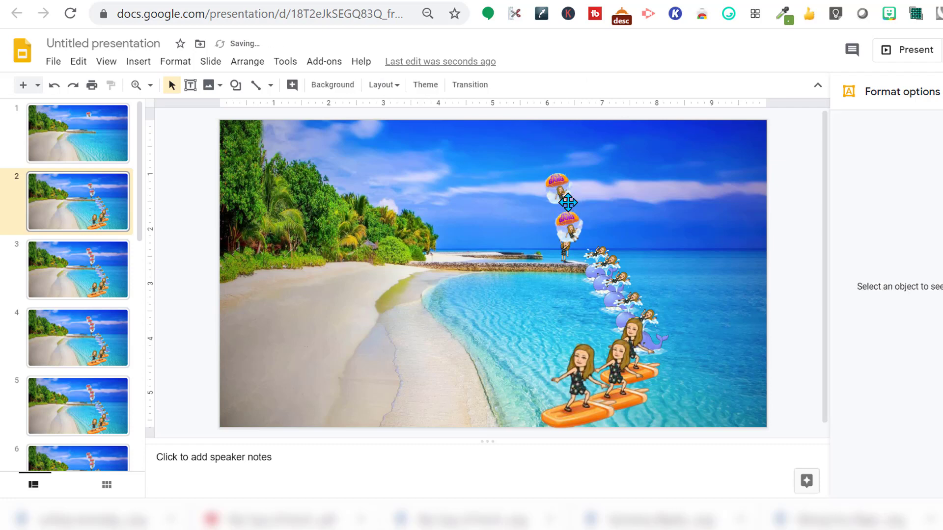
click(570, 227)
key(Delete)
click(563, 240)
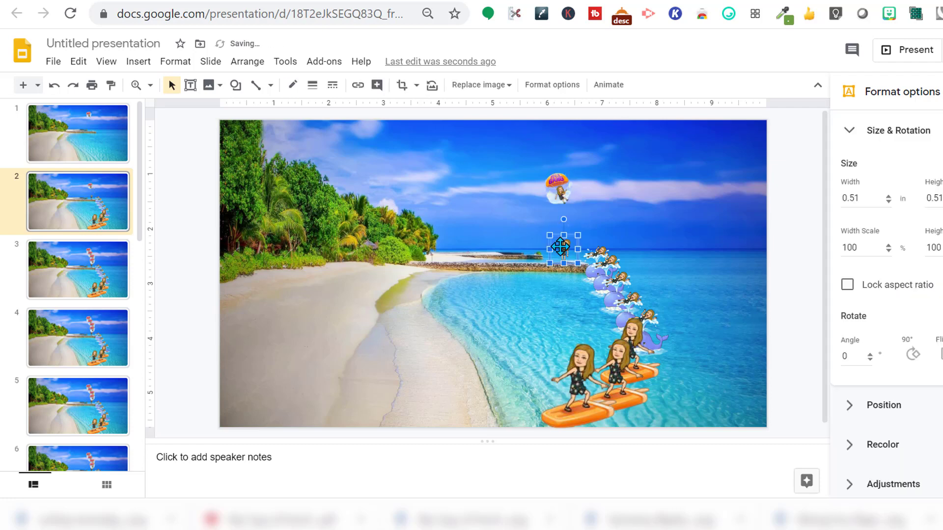
click(639, 397)
key(Delete)
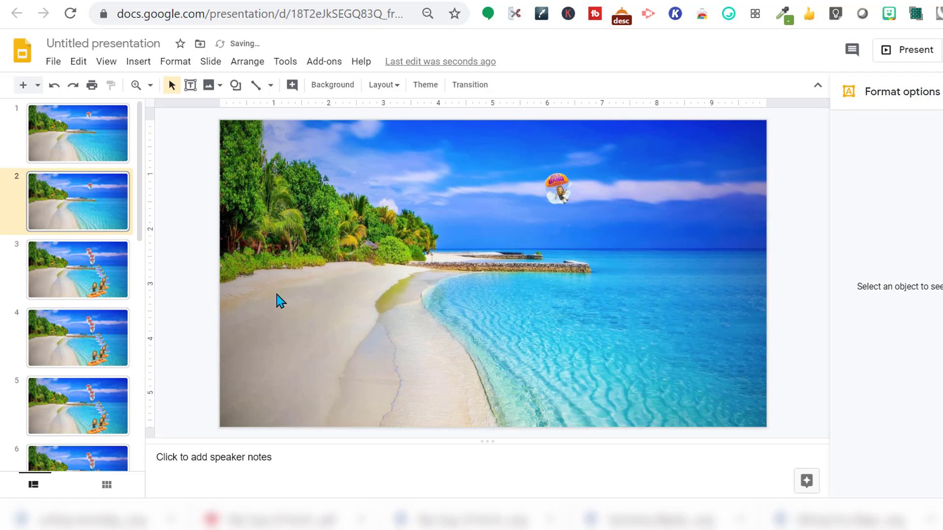
On slide 3, delete the extra balloon, standing, surfboard and whale bitmoji copies.
click(128, 253)
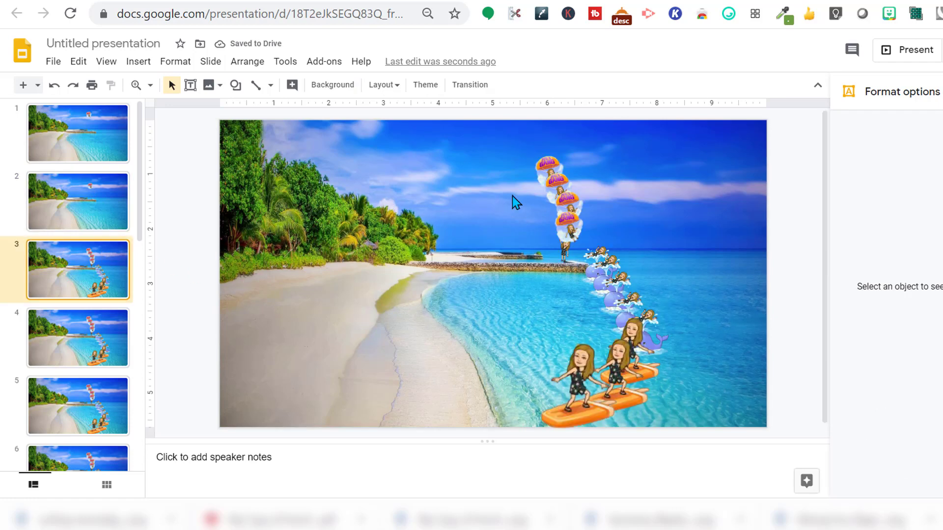
click(547, 163)
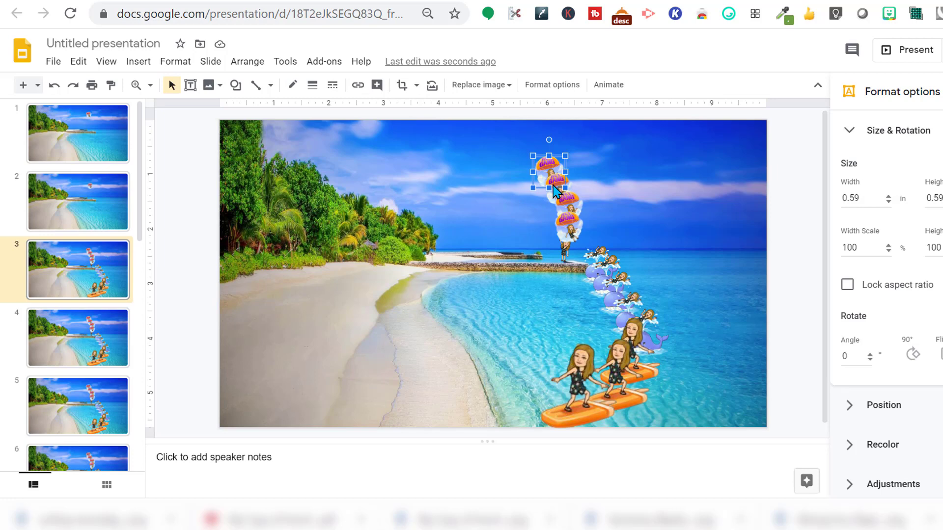
key(Delete)
click(554, 190)
key(Delete)
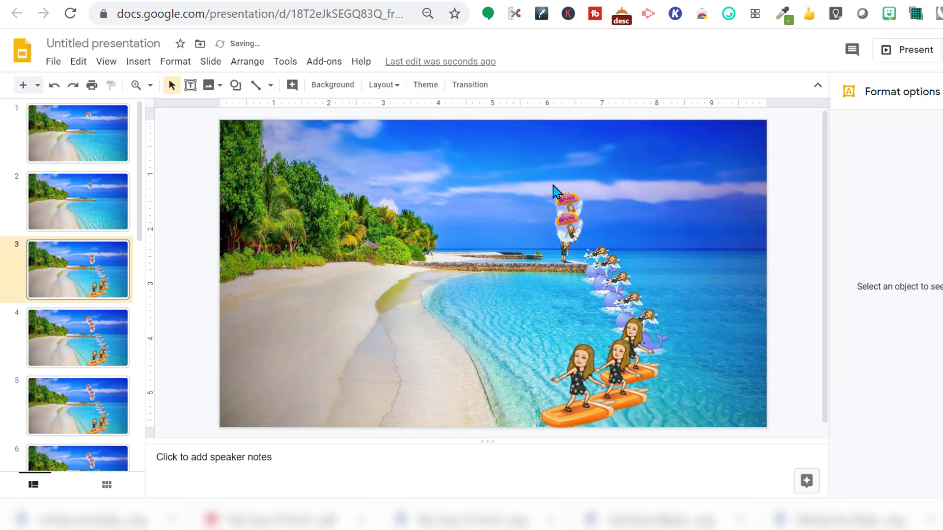
click(574, 226)
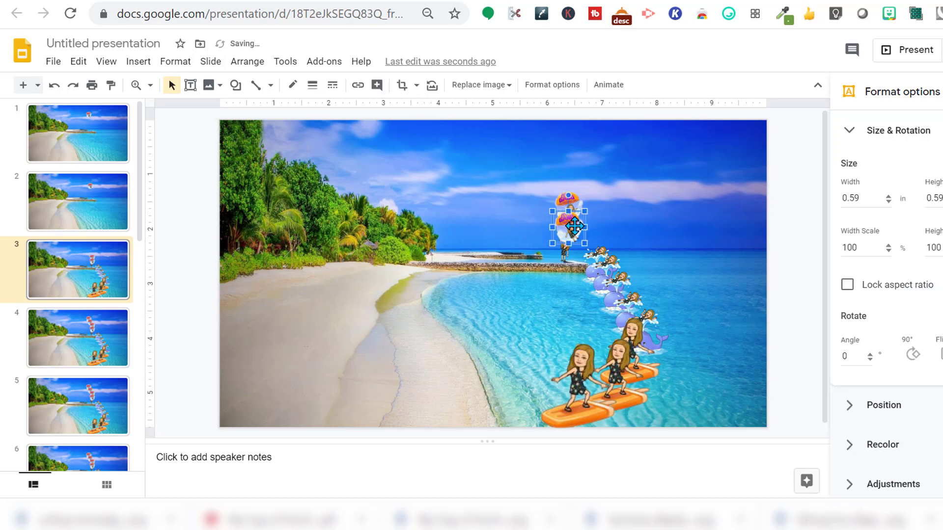
key(Delete)
click(560, 253)
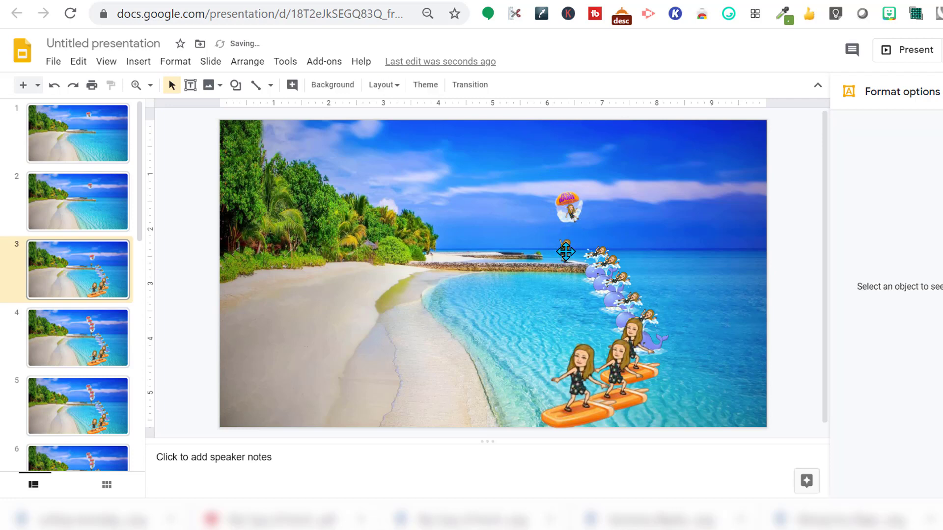
key(Delete)
click(570, 418)
key(Delete)
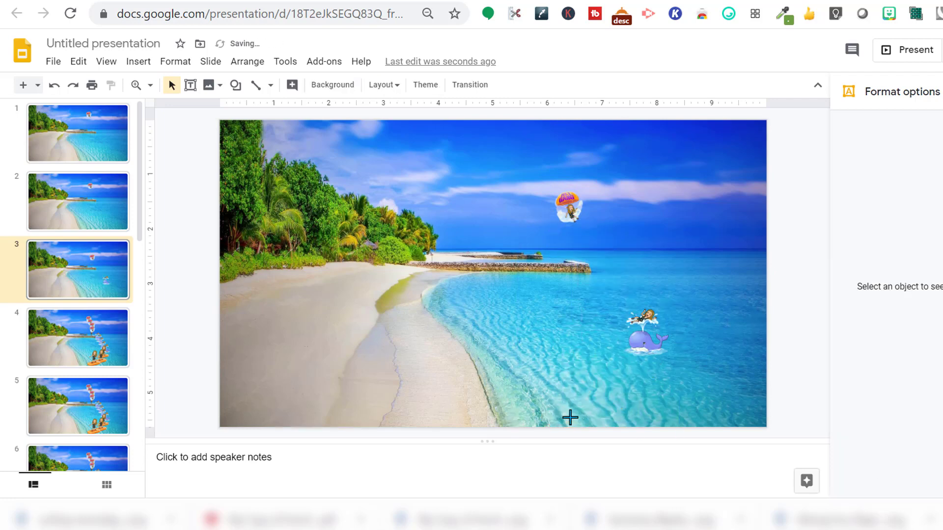
click(639, 342)
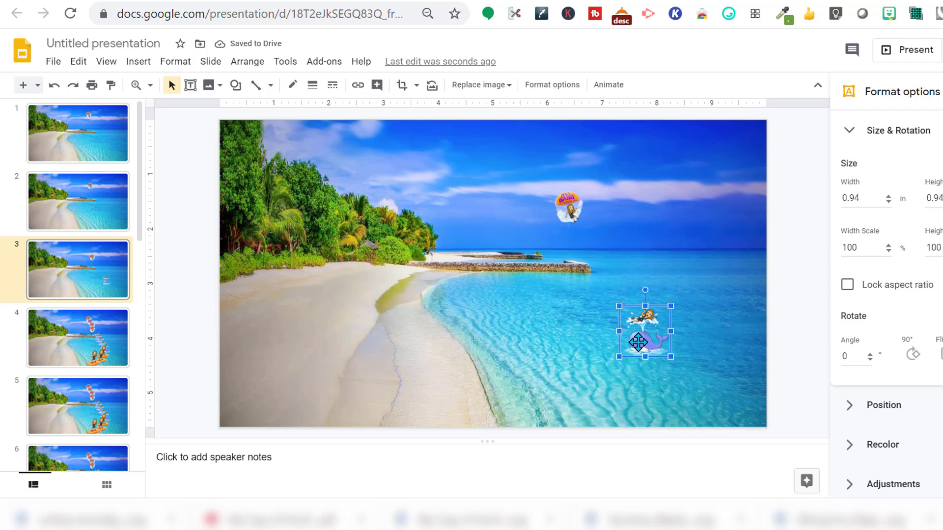
key(Delete)
click(100, 340)
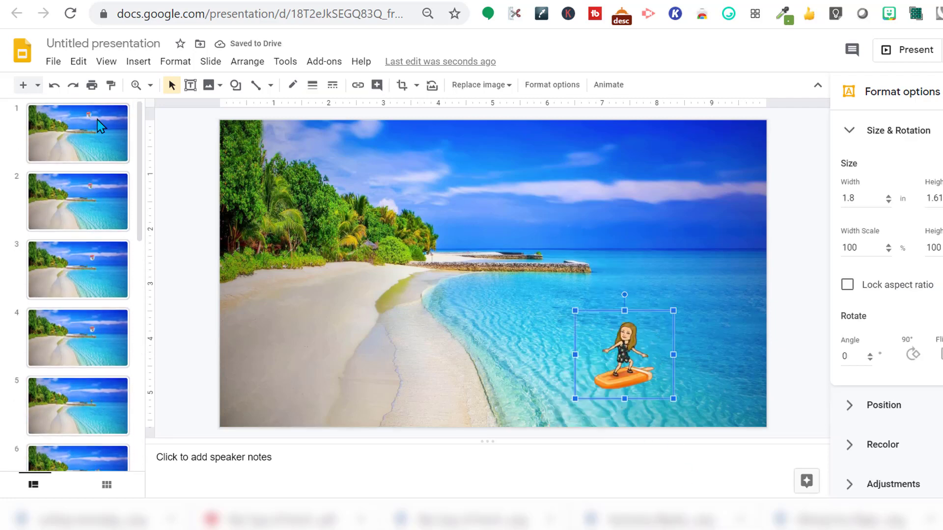
click(101, 127)
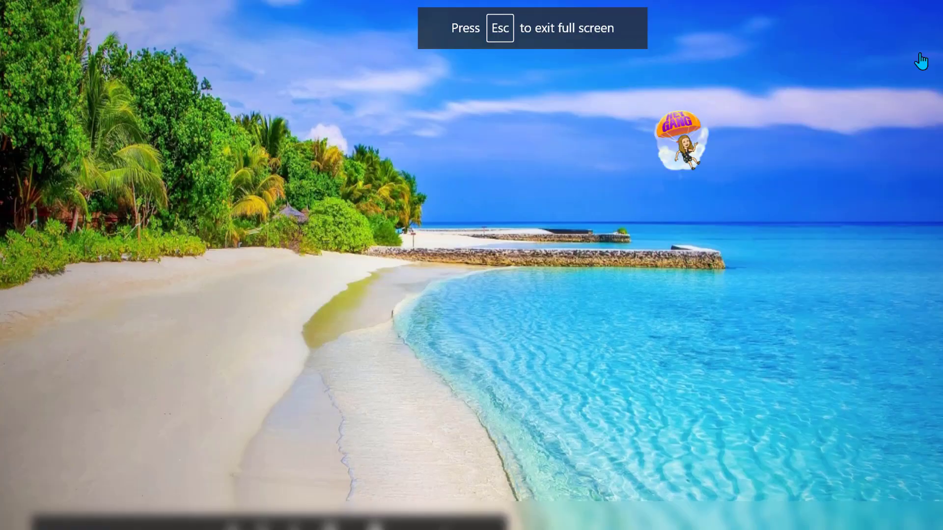
key(Escape)
click(913, 50)
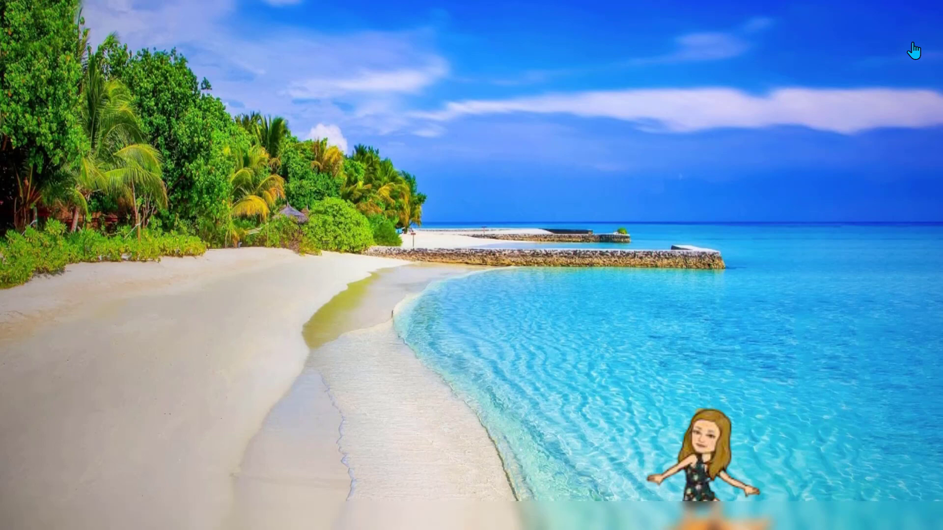
key(Escape)
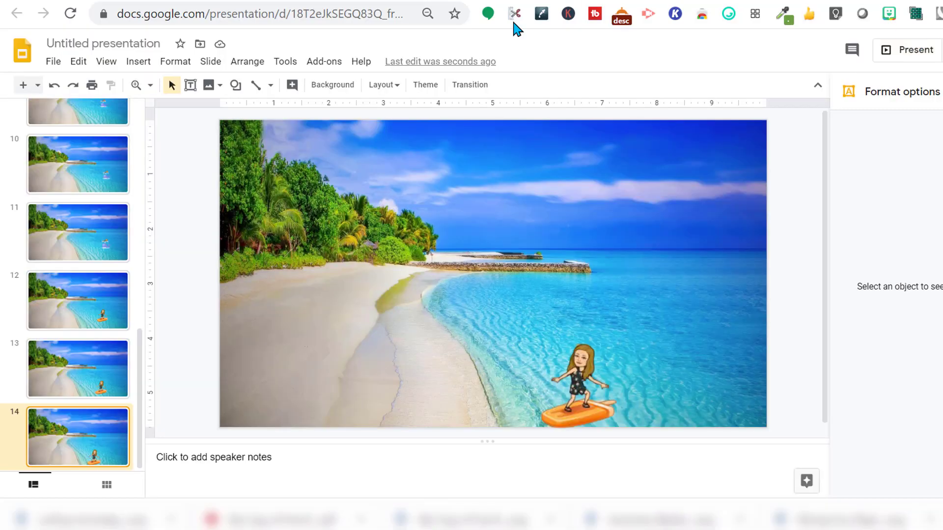
Render an animated GIF with Creator Studio, 1600 px wide, 0.5-second intervals.
click(324, 64)
mouse_move(373, 122)
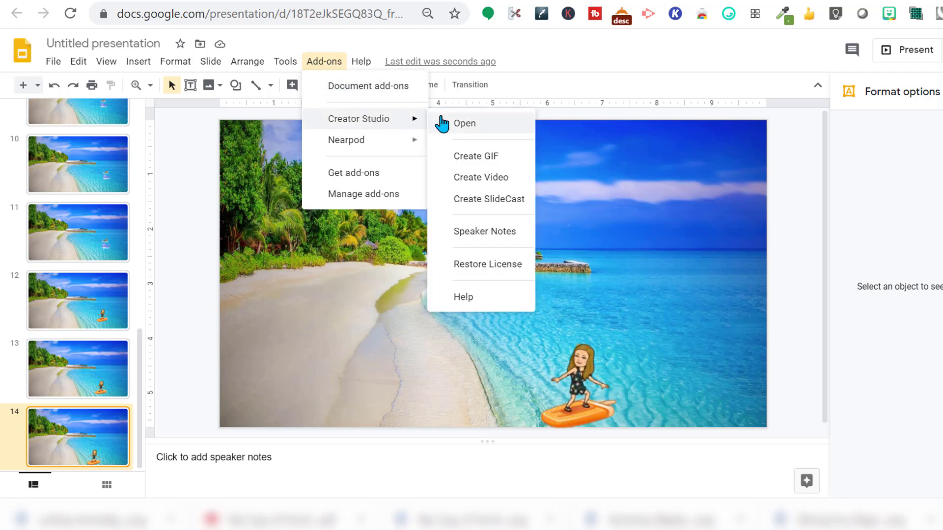
click(465, 156)
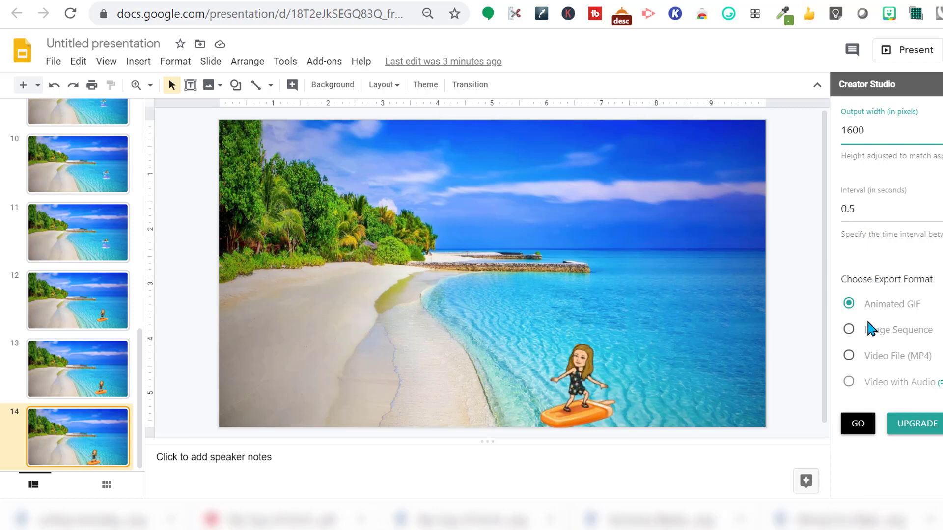
click(854, 426)
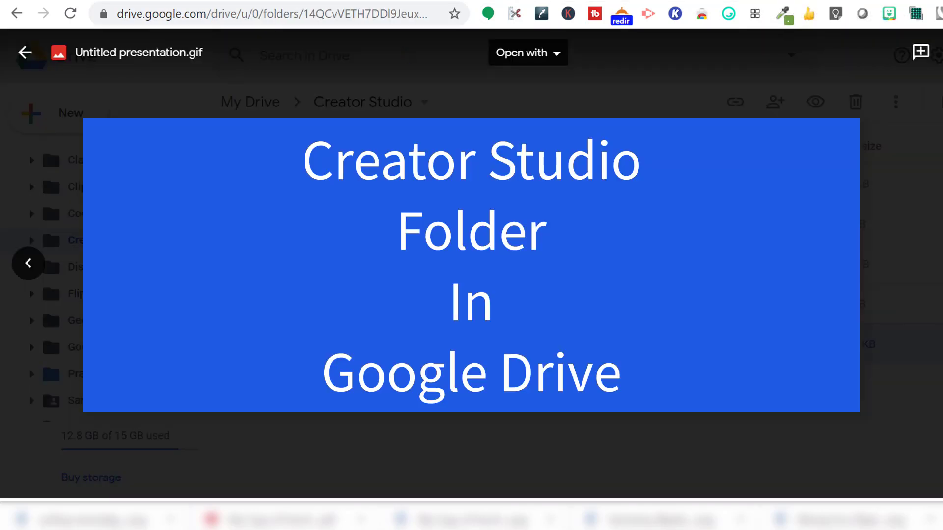
Preview Untitled presentation.gif from the Creator Studio folder in Drive.
click(25, 52)
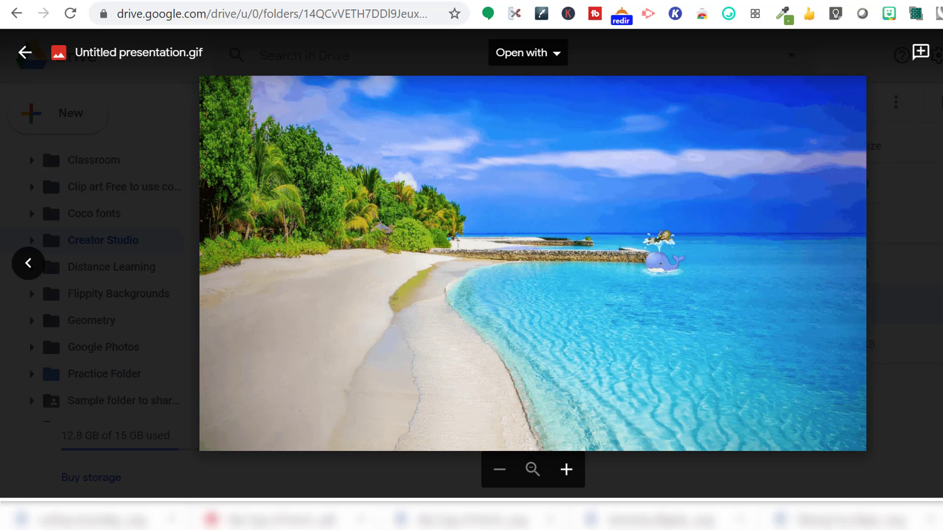
Share Untitled presentation.gif so anyone with the link can view it, and copy the link.
click(937, 53)
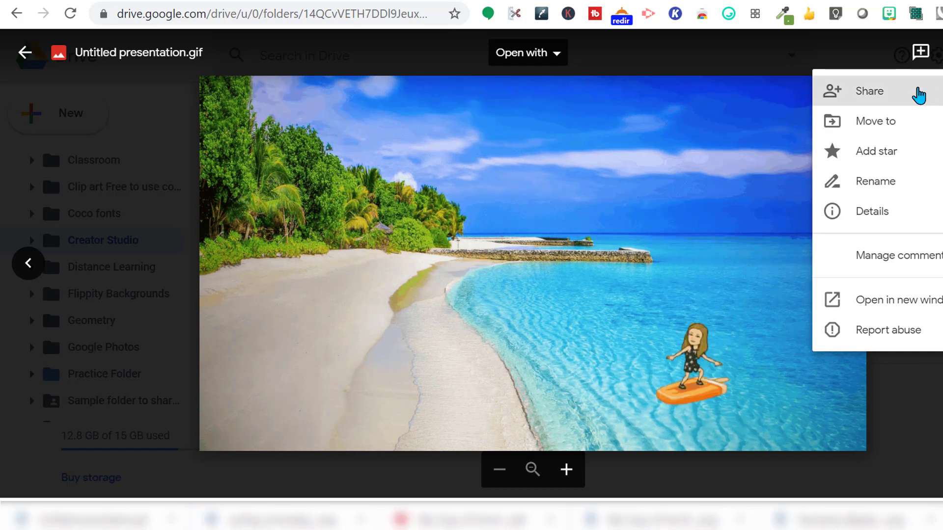
click(918, 96)
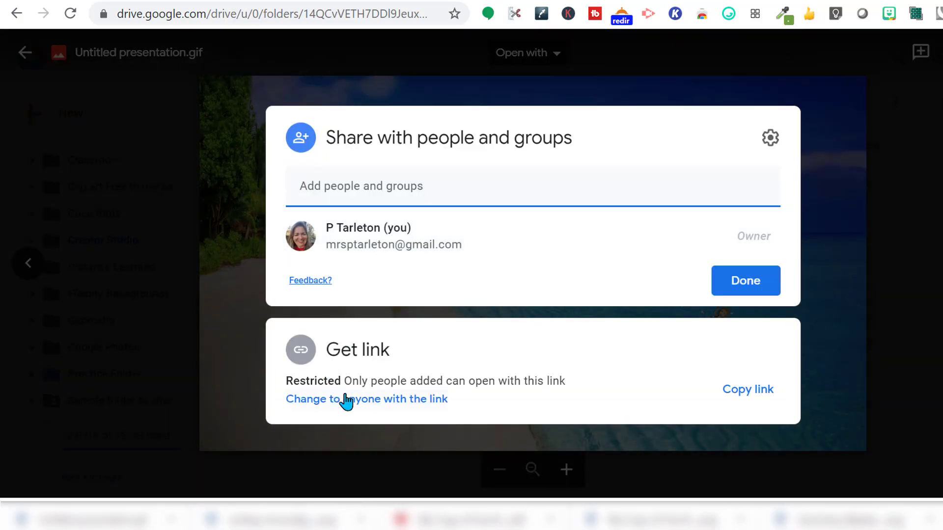
click(377, 400)
click(397, 409)
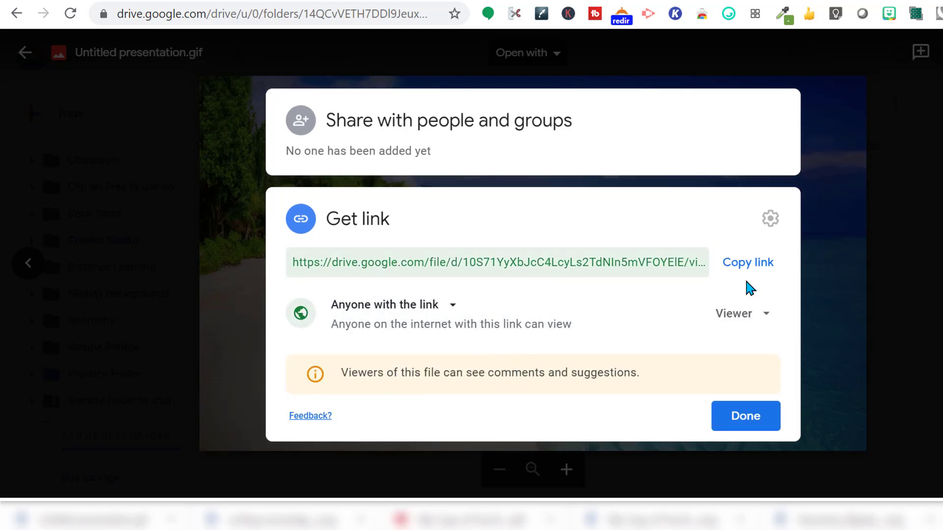
click(747, 264)
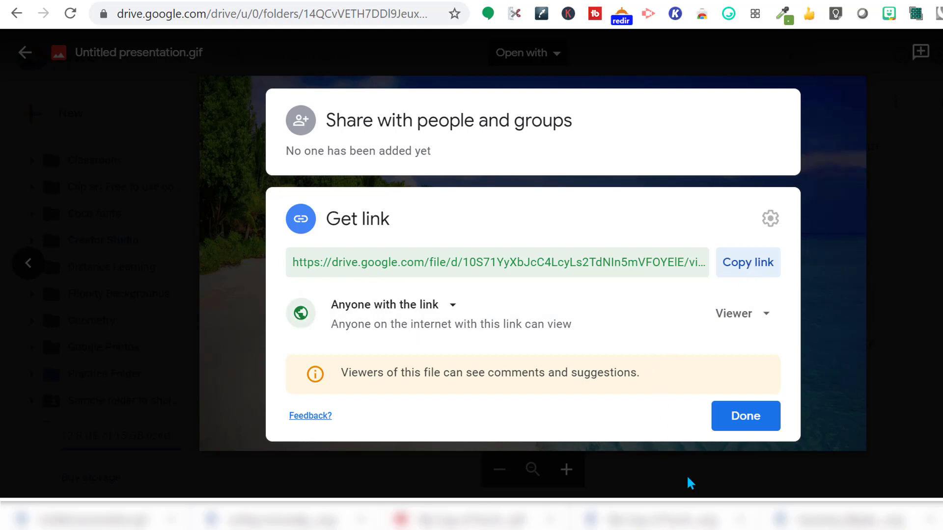
In the Share My Nautical Beach Room deck, insert the Untitled presentation GIF from Drive.
click(720, 518)
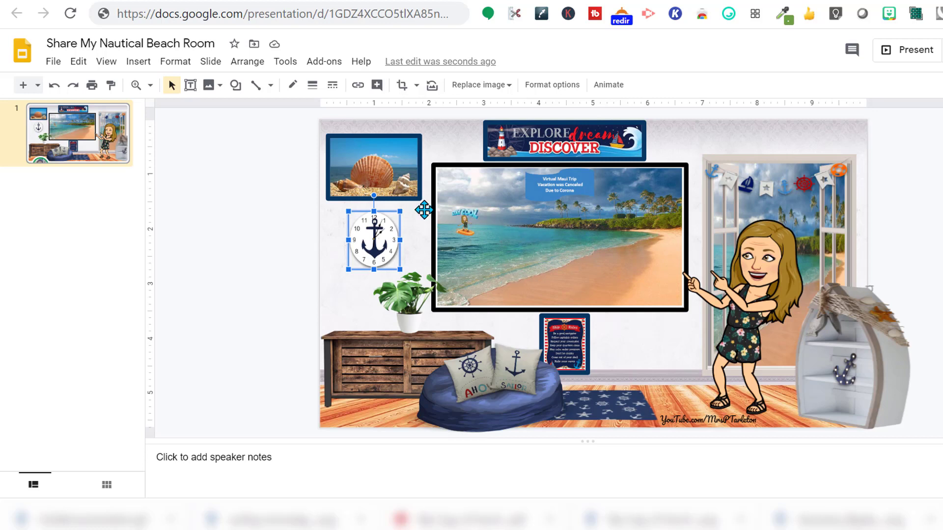
click(140, 63)
mouse_move(169, 85)
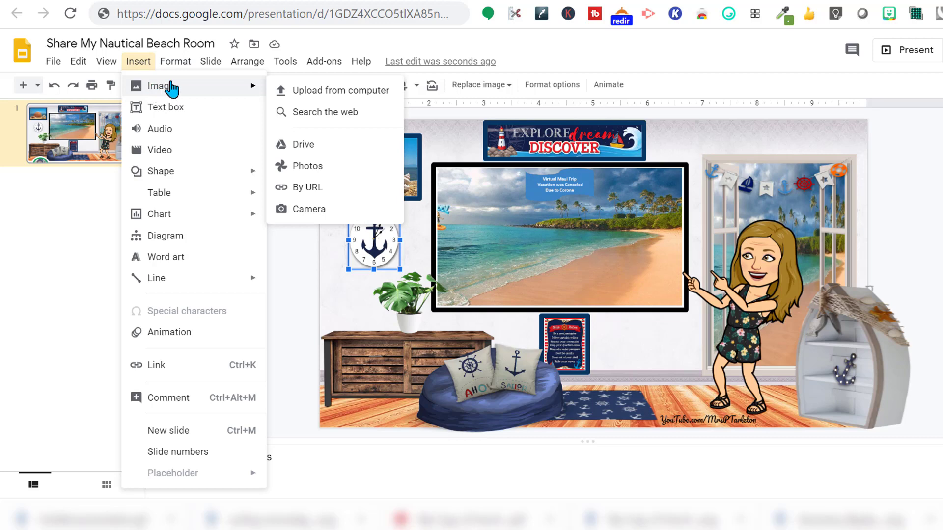
click(305, 144)
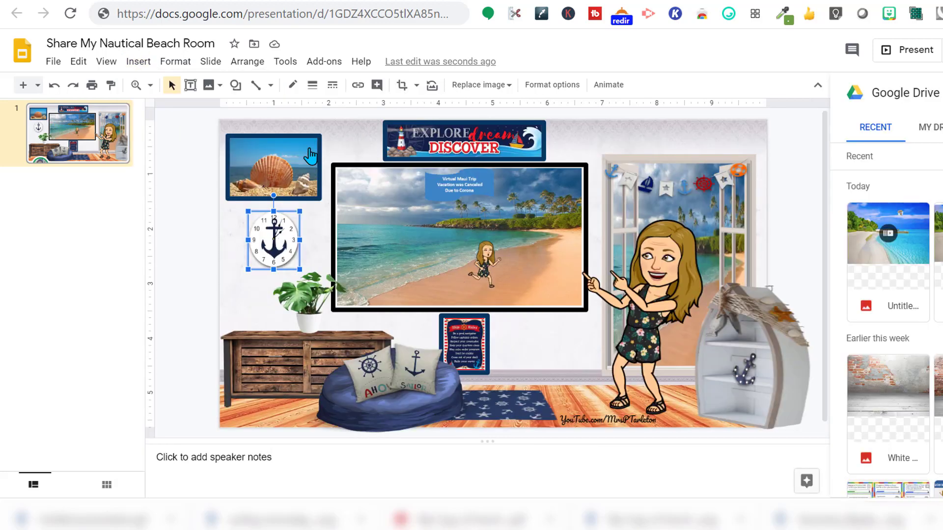
click(876, 273)
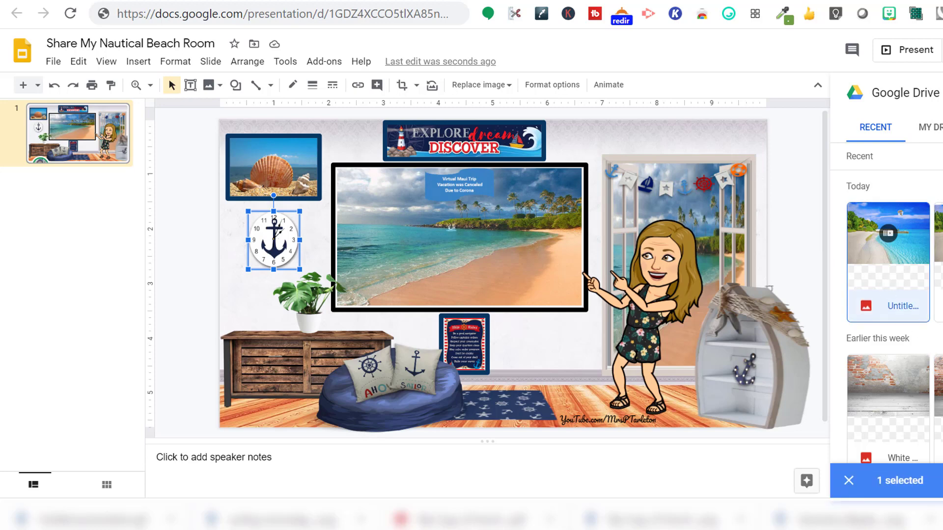
click(936, 480)
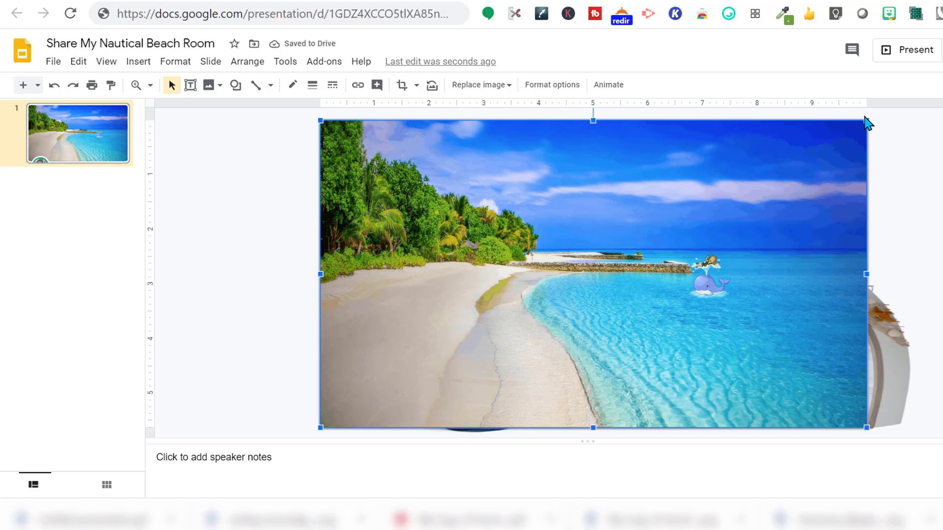
Shrink the beach GIF from its corner to fit over the central TV screen.
drag(865, 120, 649, 289)
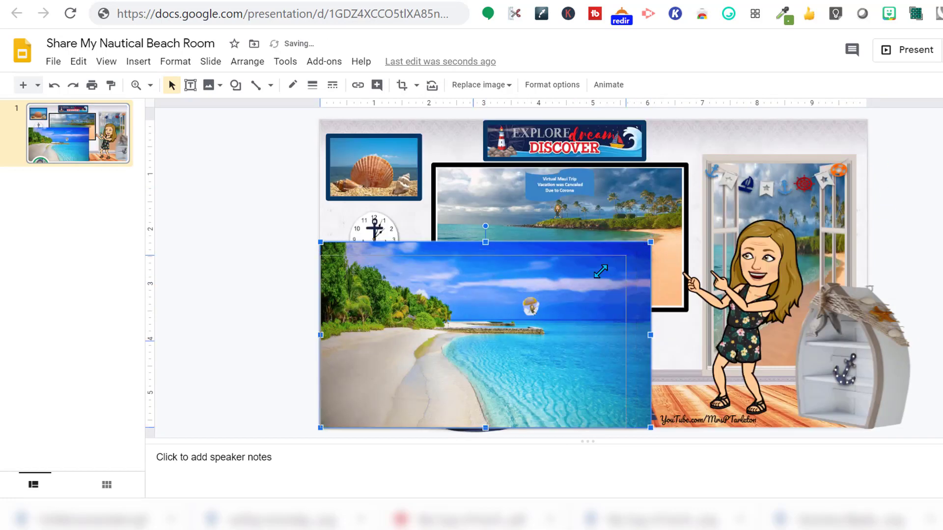